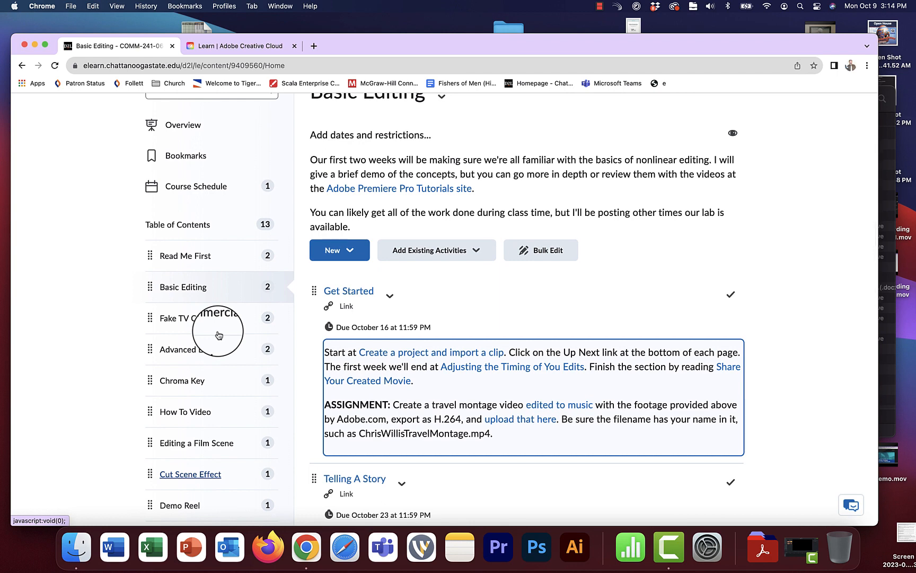
- Review the Get Started assignment on the course page and view the sample files download in the "Create a project and import a clip" tutorial
scroll(218, 334, "down", 3)
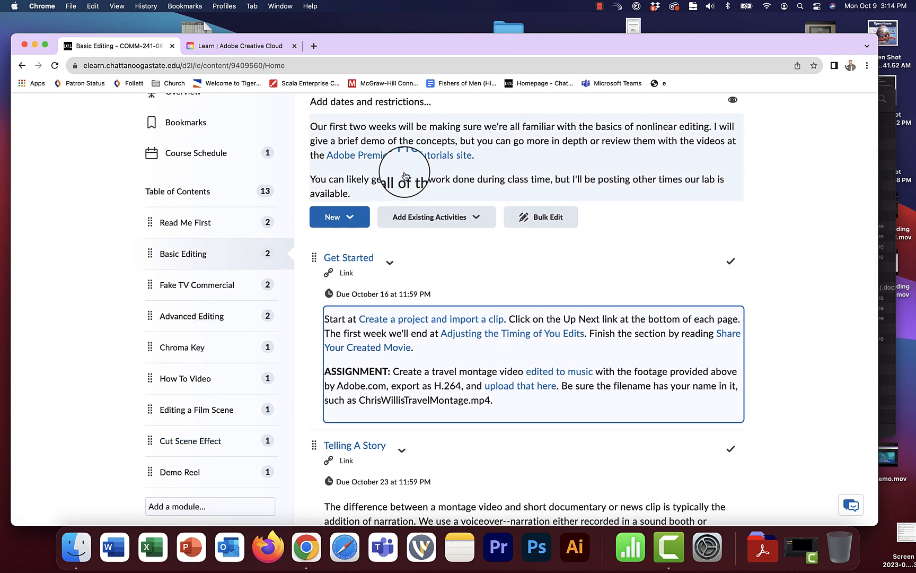
scroll(542, 184, "down", 3)
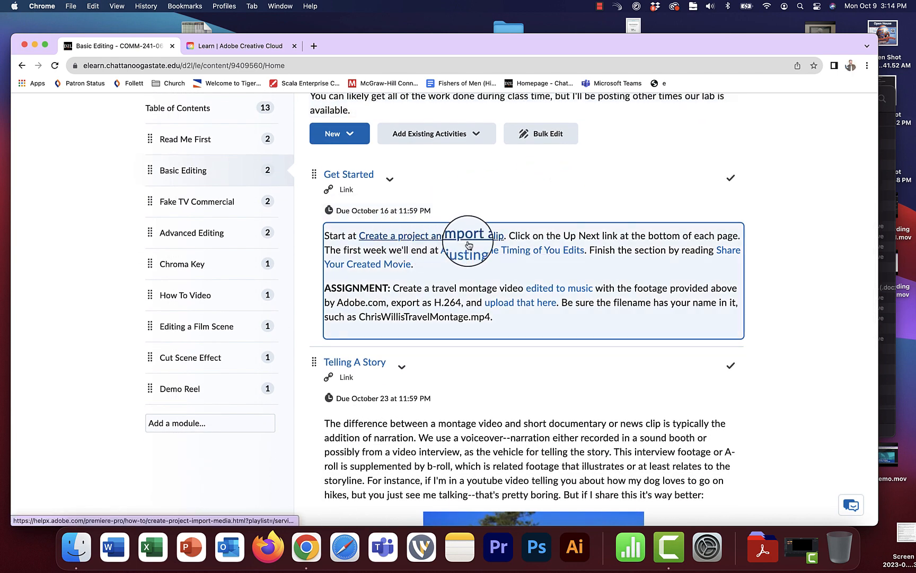
left_click(252, 46)
scroll(338, 281, "down", 1)
scroll(338, 281, "up", 1)
scroll(337, 284, "down", 1)
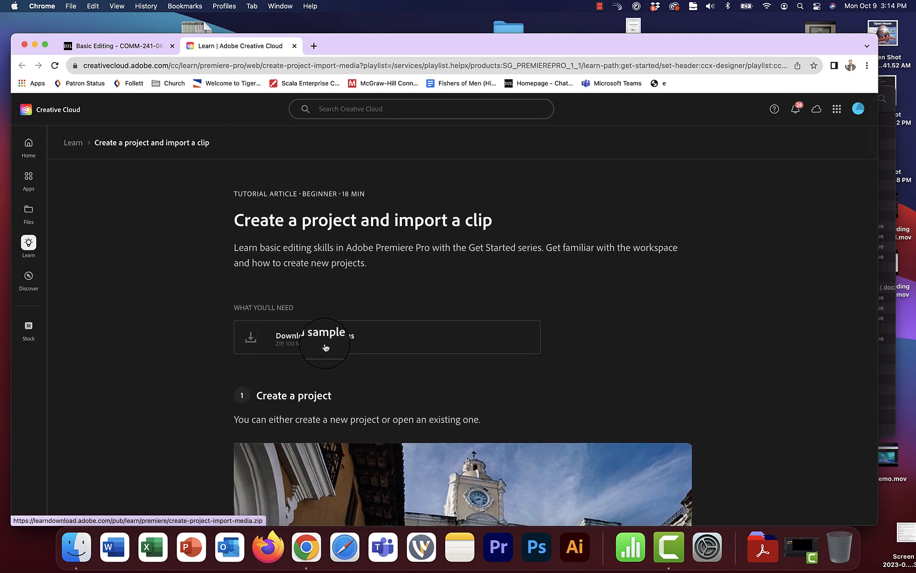
- Switch to Finder and extract create-project-import-media.zip in the Downloads folder
left_click(77, 546)
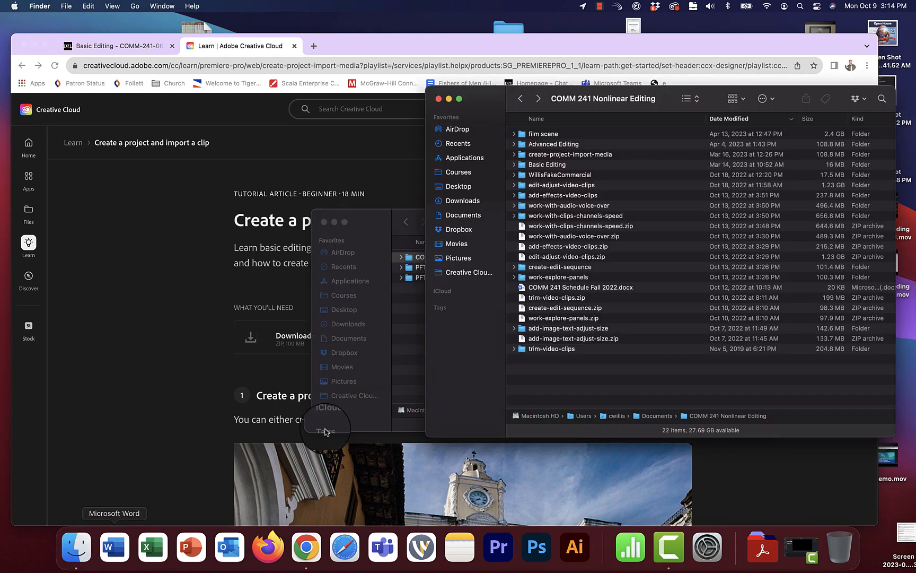
left_click(379, 221)
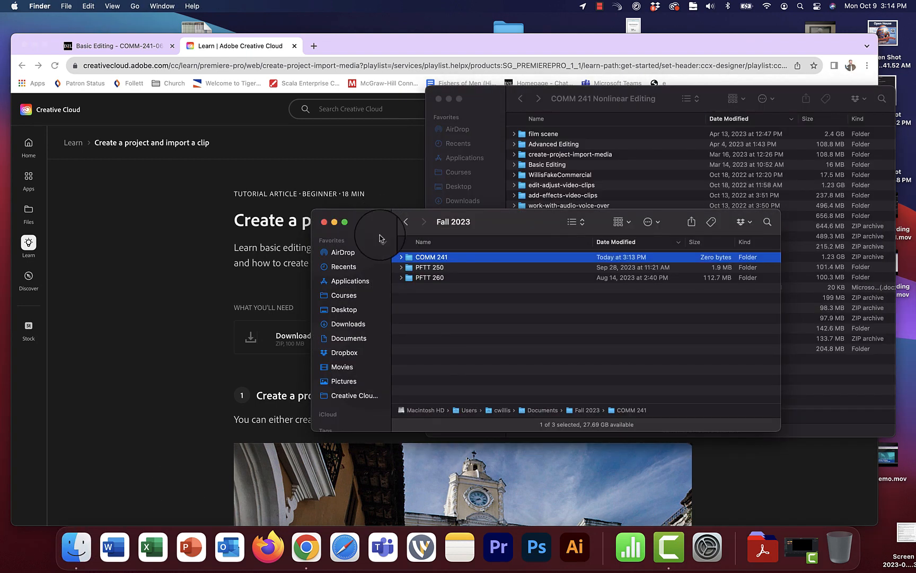
left_click(348, 324)
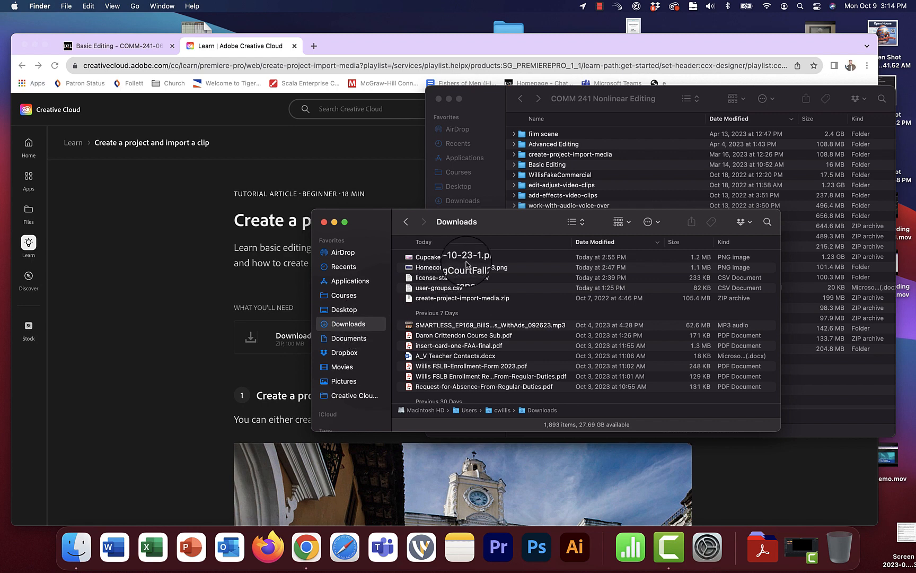
left_click(483, 302)
double_click(483, 300)
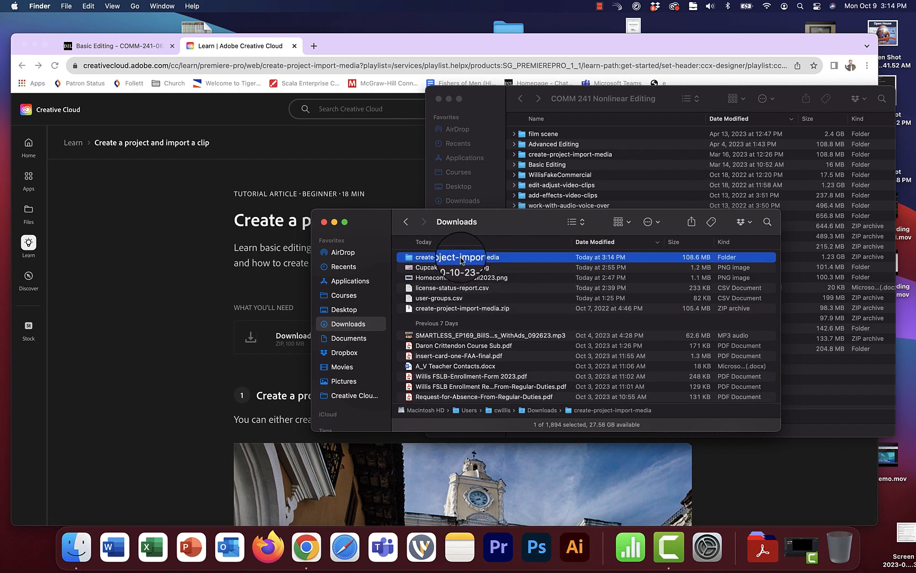
- Open the COMM 241 folder inside Documents > Fall 2023 in the second Finder window, keeping the Downloads window available
left_click_drag(513, 224, 563, 271)
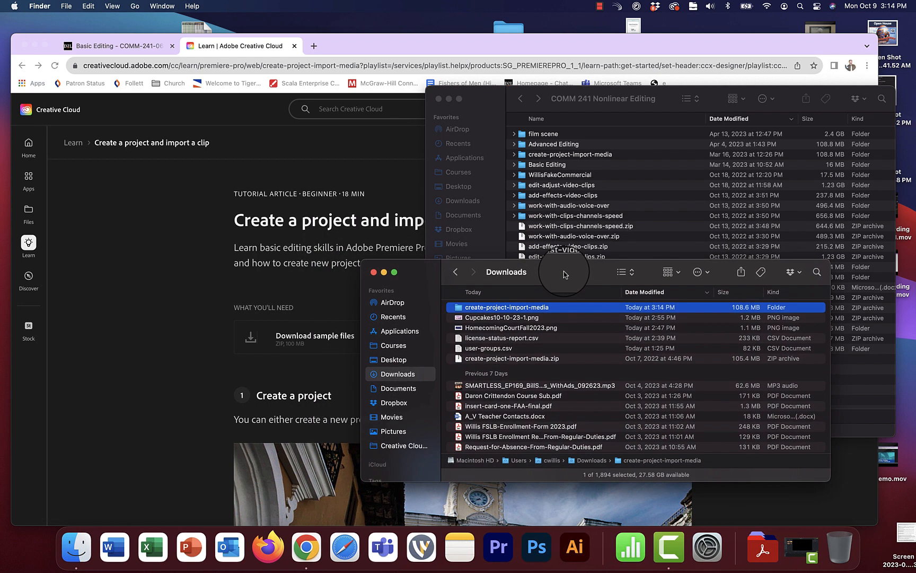
left_click(483, 99)
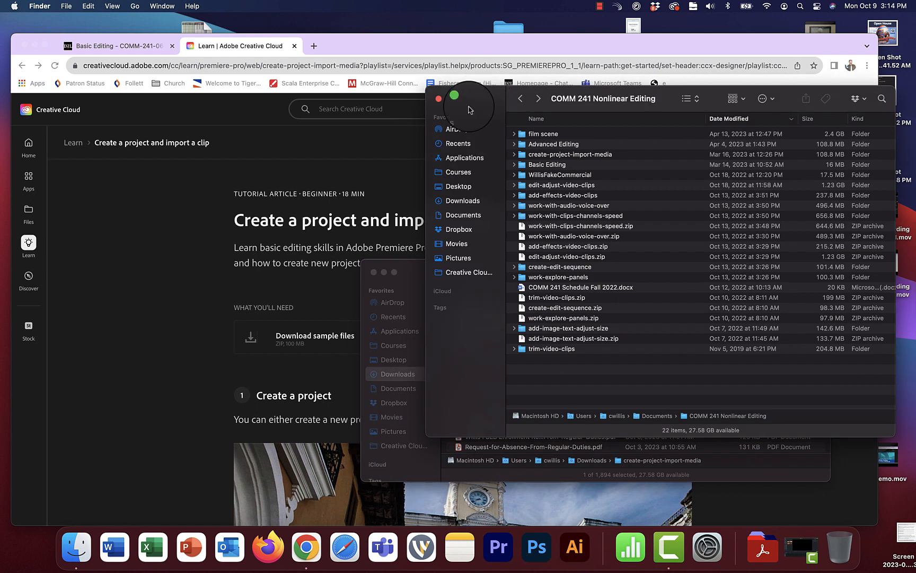
left_click(463, 174)
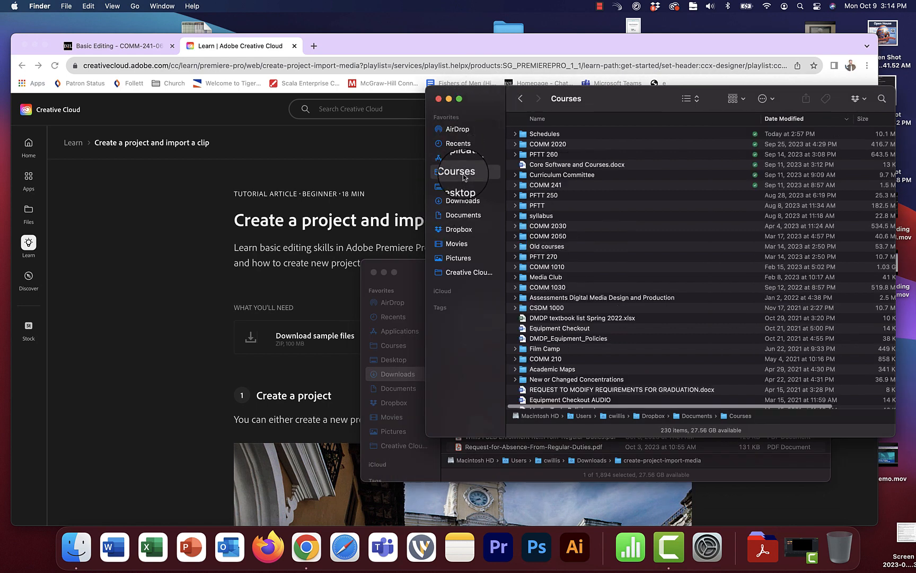
left_click(466, 217)
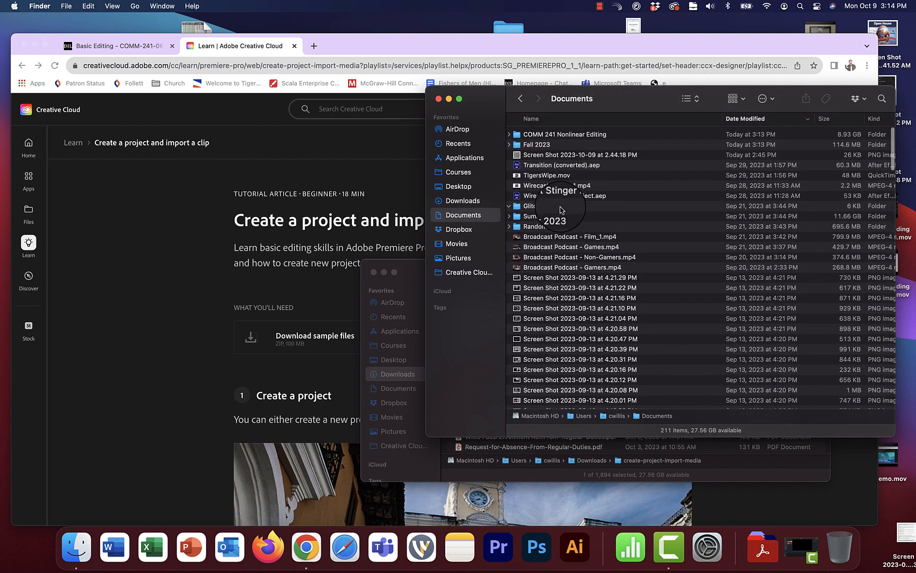
double_click(546, 143)
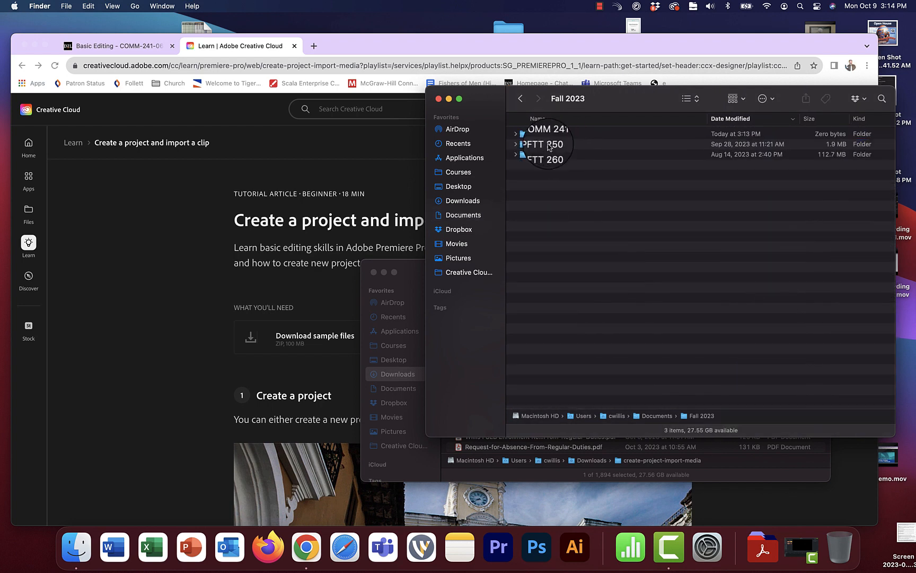
double_click(551, 139)
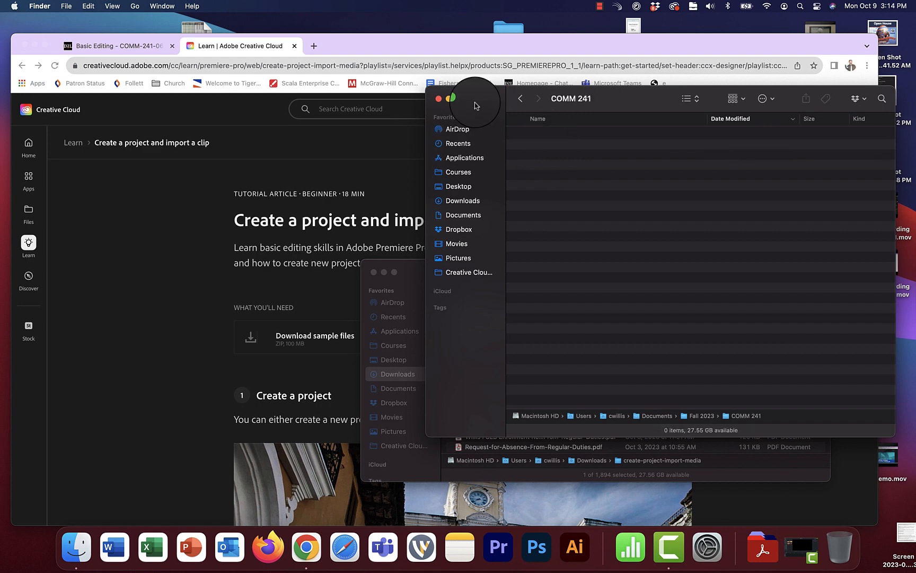
- Arrange the two Finder windows side by side and move the create-project-import-media folder from Downloads into COMM 241
left_click_drag(474, 101, 592, 67)
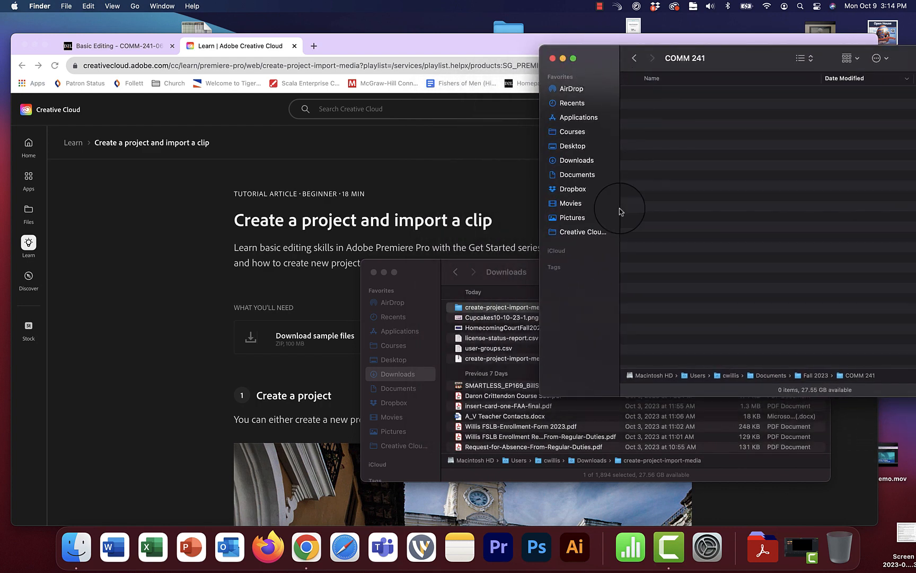
left_click_drag(530, 272, 414, 241)
left_click_drag(379, 277, 669, 154)
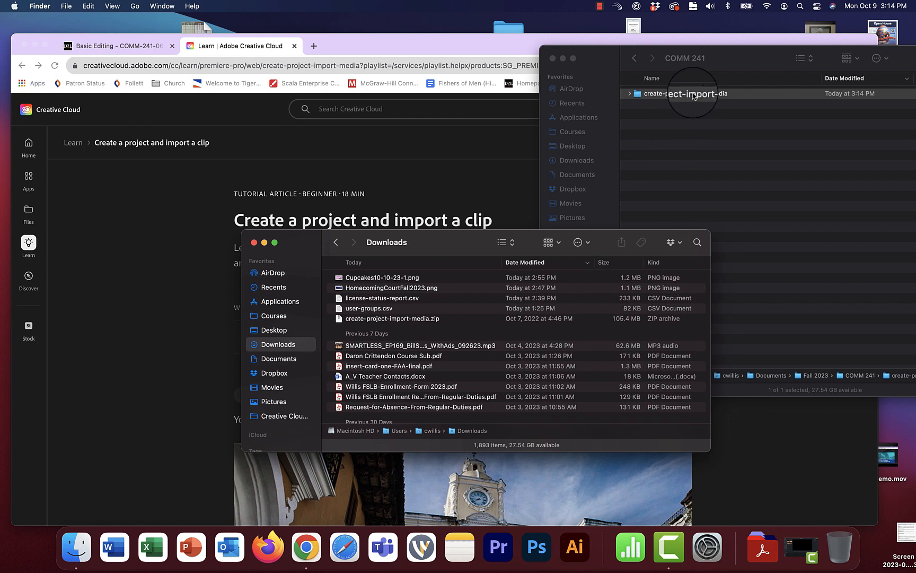
- Open create-project-import-media-step1.prproj from the moved folder in Premiere Pro and convert it as create-project-import-media-step1_1 in the same folder
double_click(693, 94)
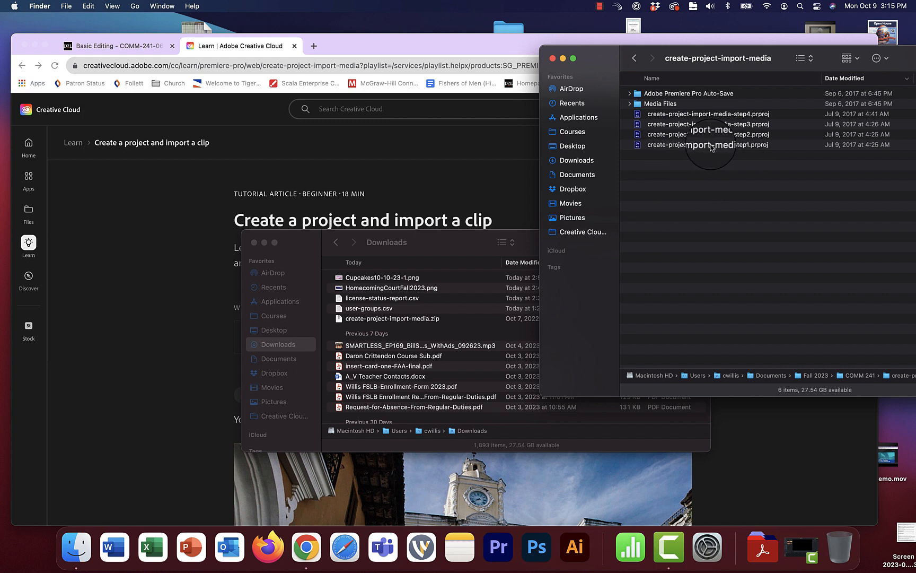
double_click(751, 145)
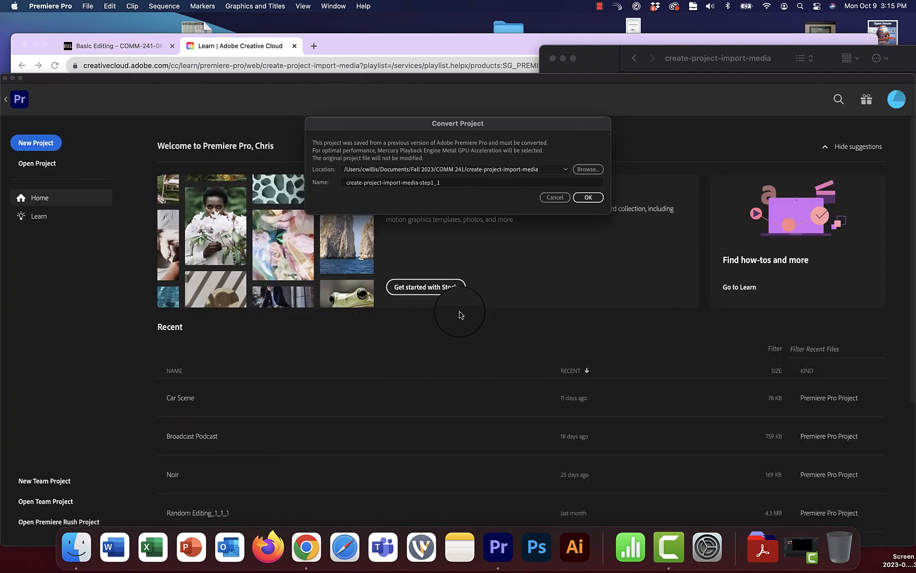
left_click_drag(492, 126, 366, 85)
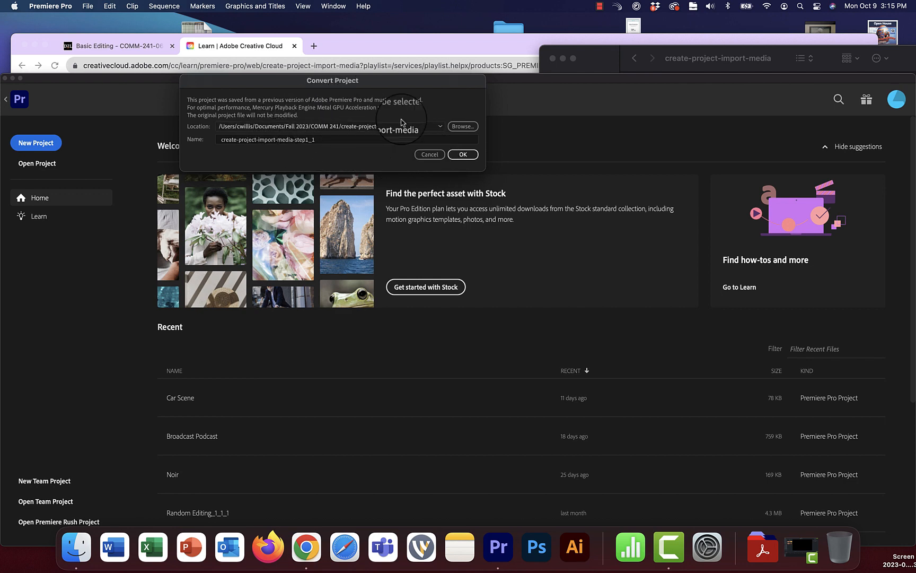
left_click(454, 158)
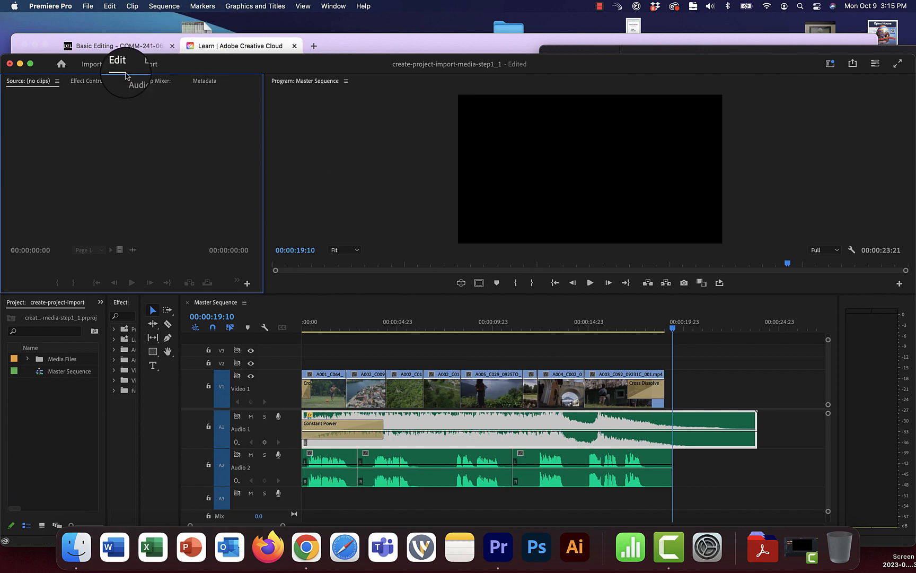
- Show the Learn panel to look at its built-in tutorials, and close it
left_click(149, 80)
left_click(330, 6)
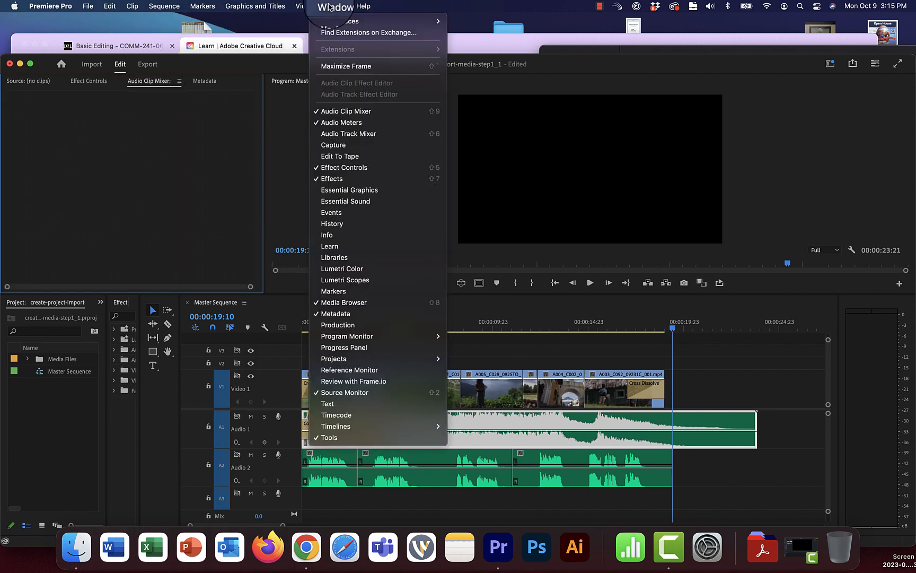
left_click(329, 246)
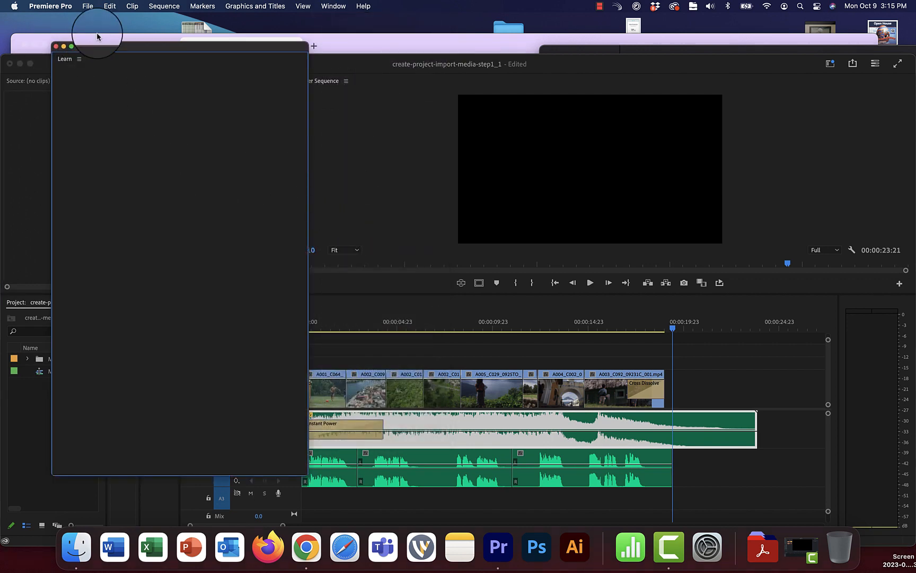
left_click(79, 61)
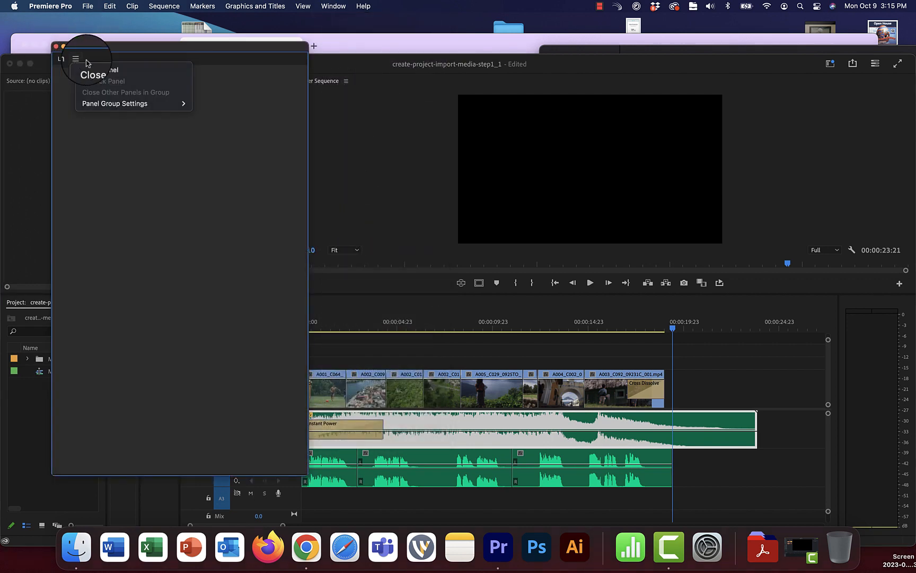
left_click(176, 48)
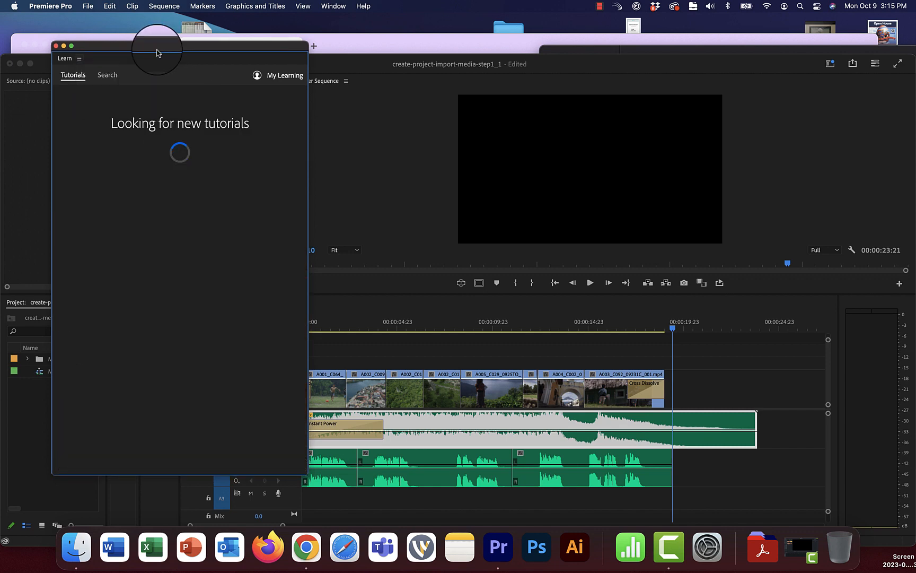
left_click(79, 61)
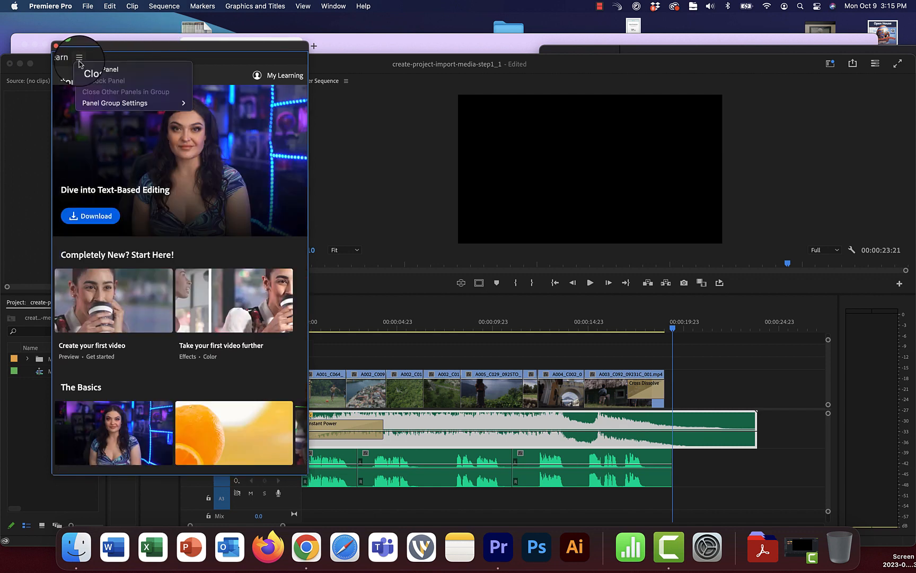
left_click(89, 70)
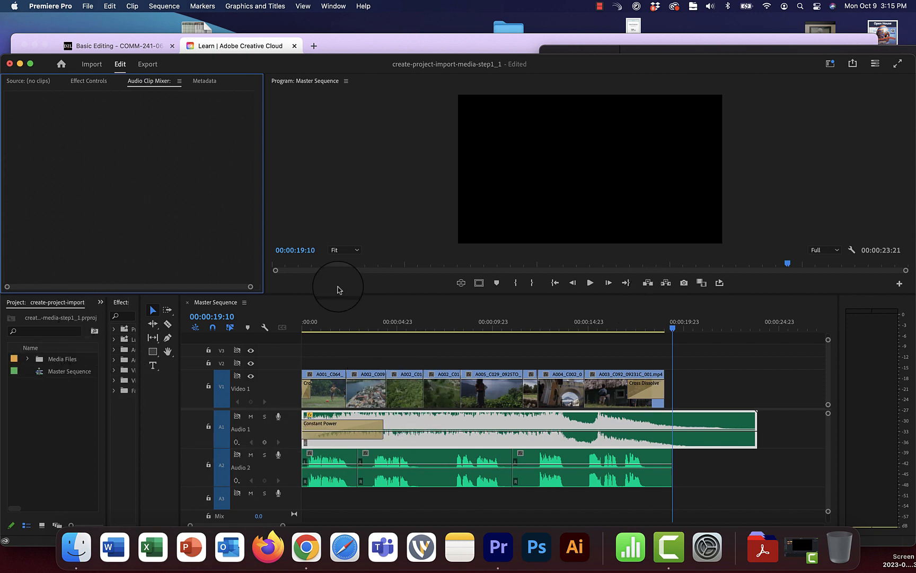
- Reposition the Premiere Pro window and change the workspace to All Panels
left_click_drag(376, 61, 369, 41)
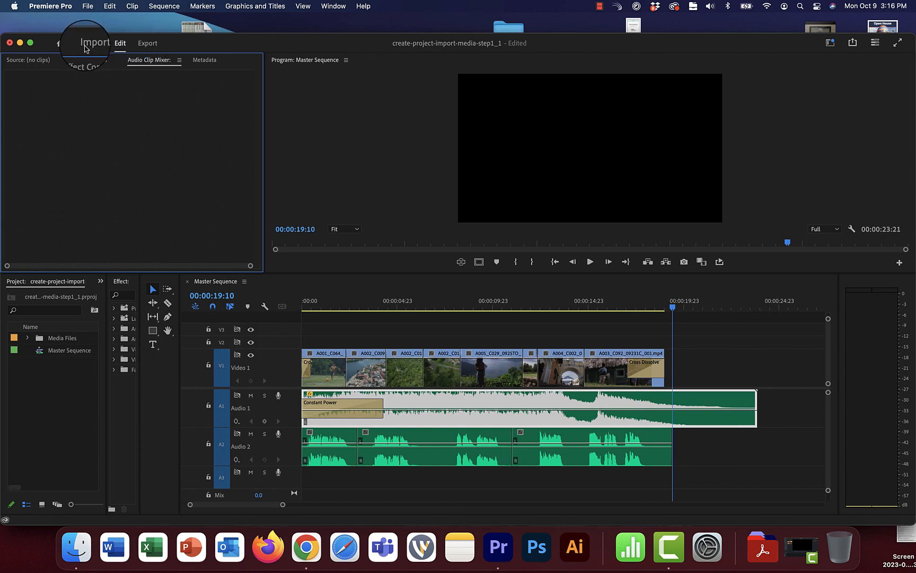
left_click(59, 45)
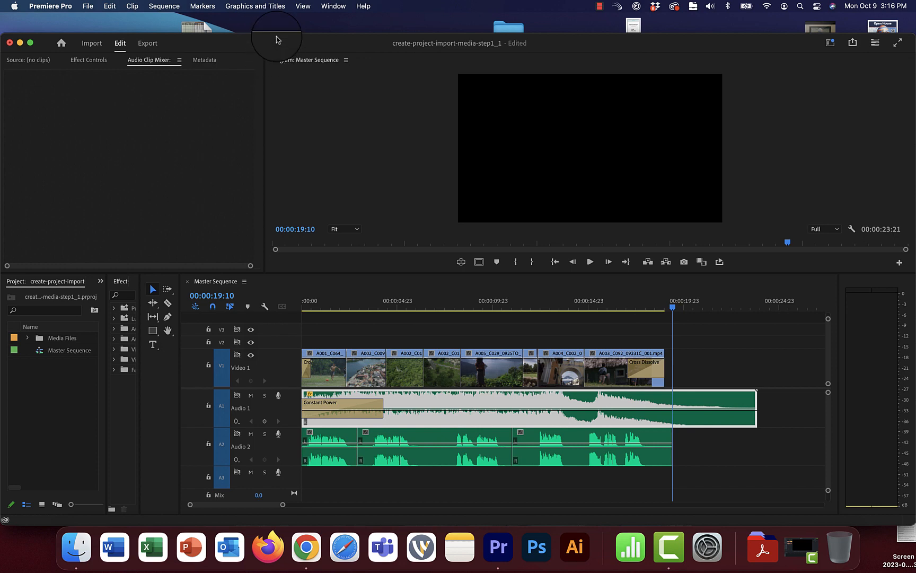
left_click(331, 7)
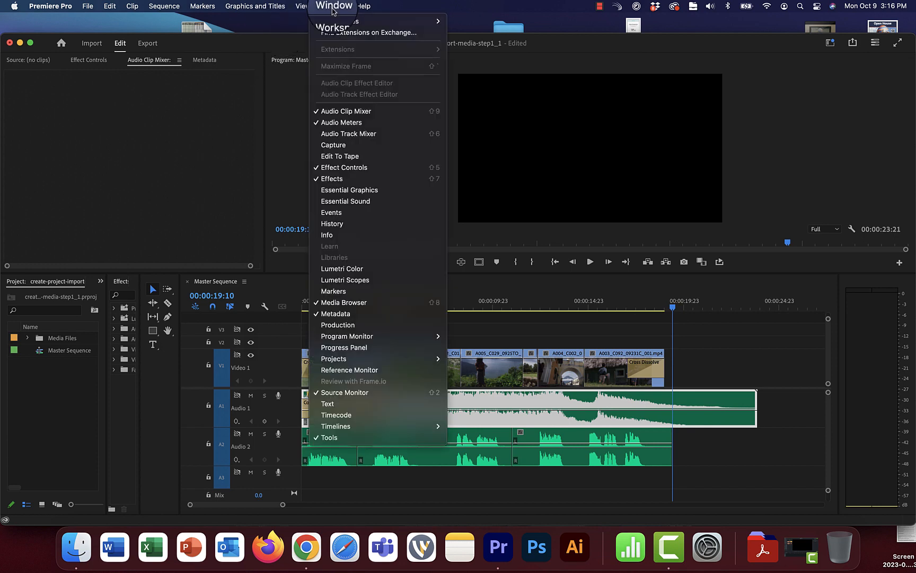
mouse_move(336, 24)
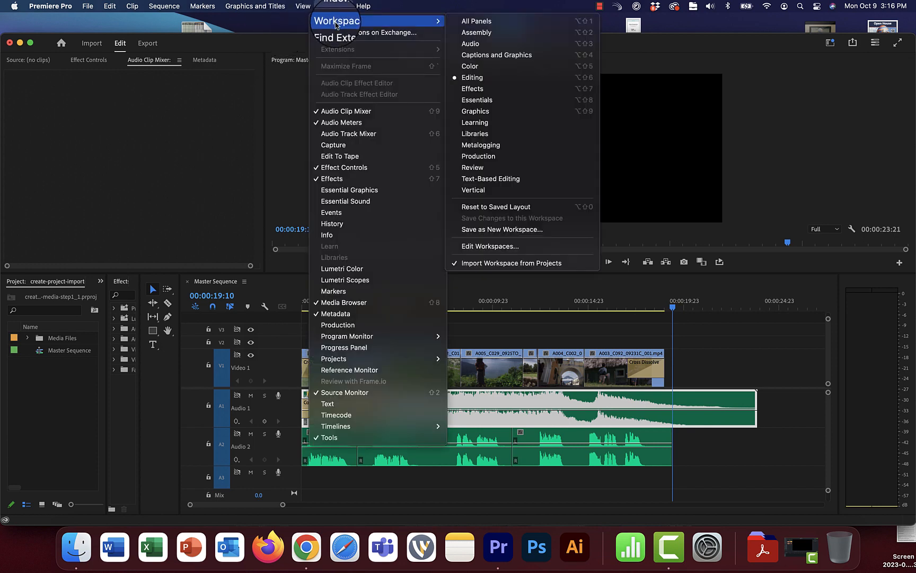
left_click(479, 24)
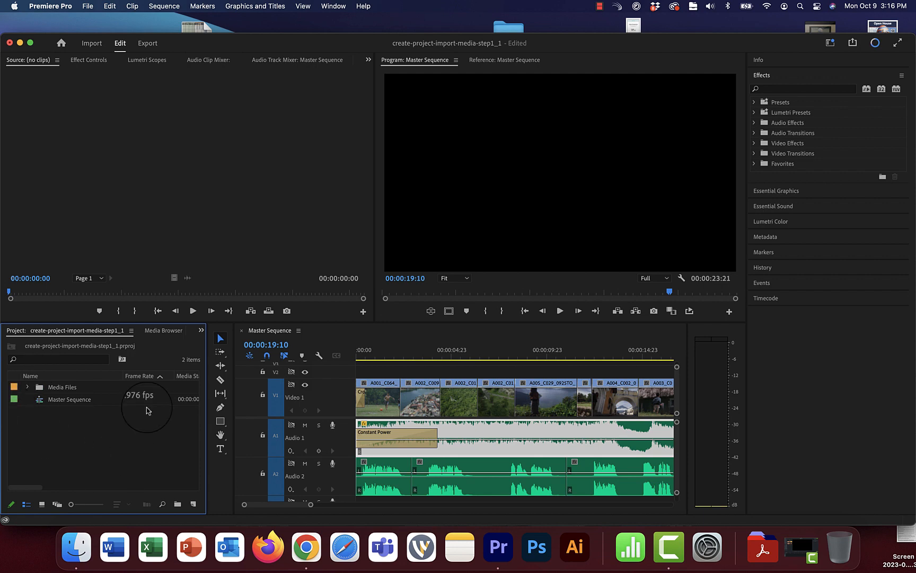
- Compare icon view with list view for the project items, and expand the Media Files bin in list view
left_click(27, 387)
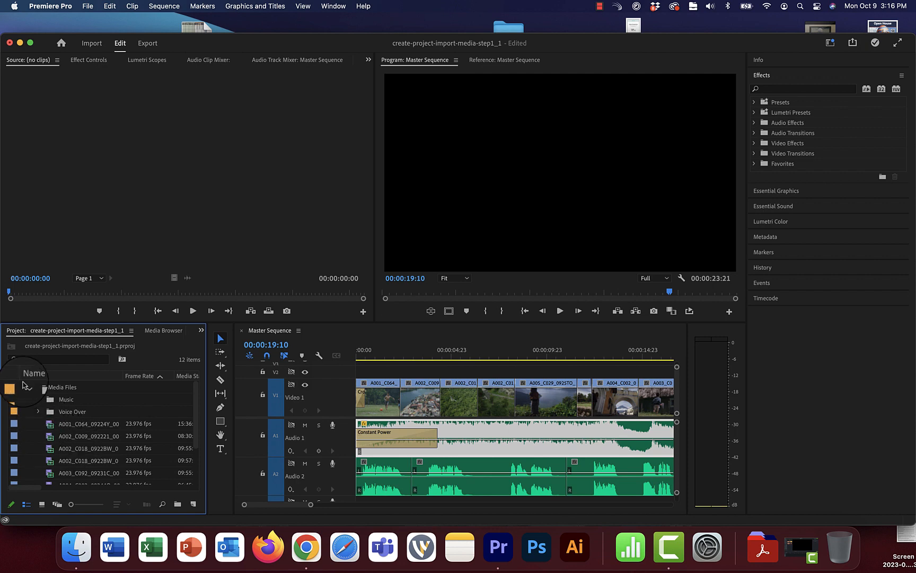
left_click(26, 387)
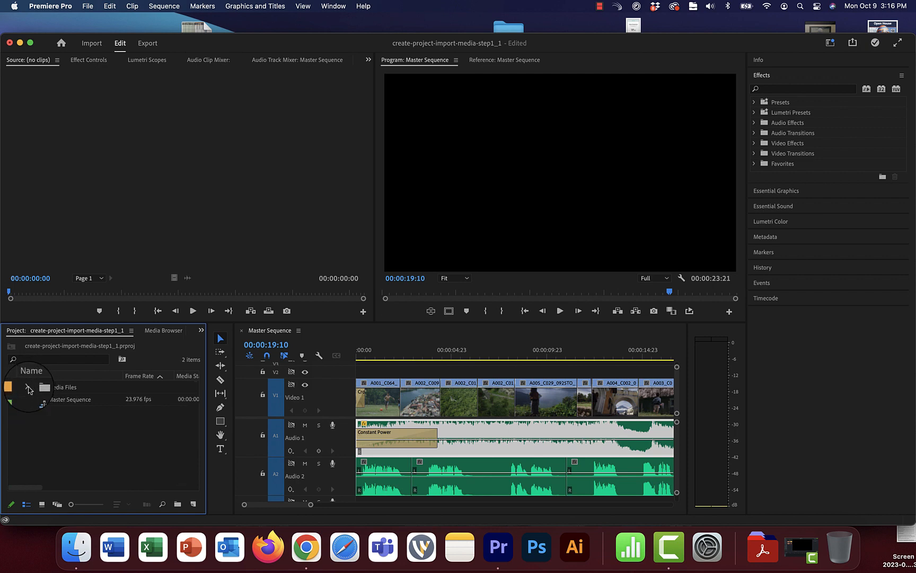
left_click(41, 505)
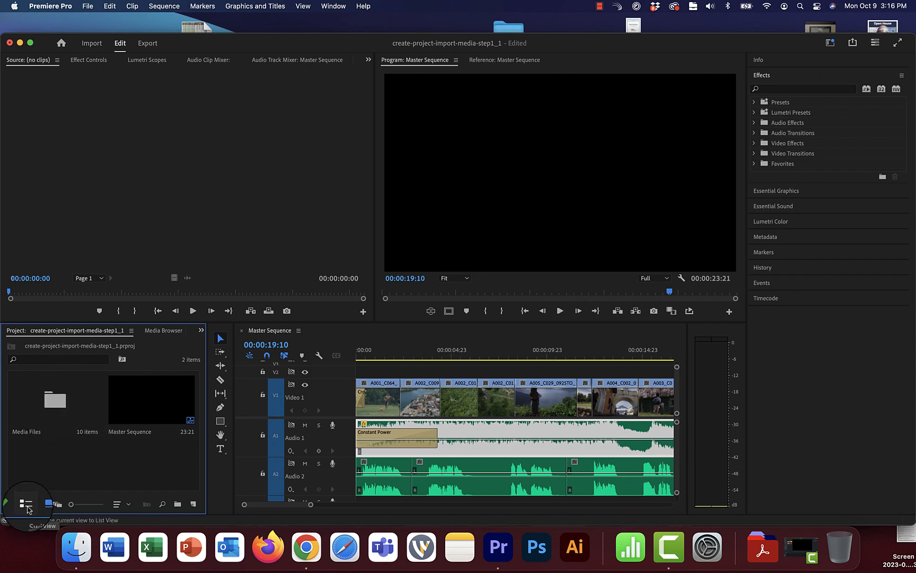
left_click(26, 507)
left_click(27, 386)
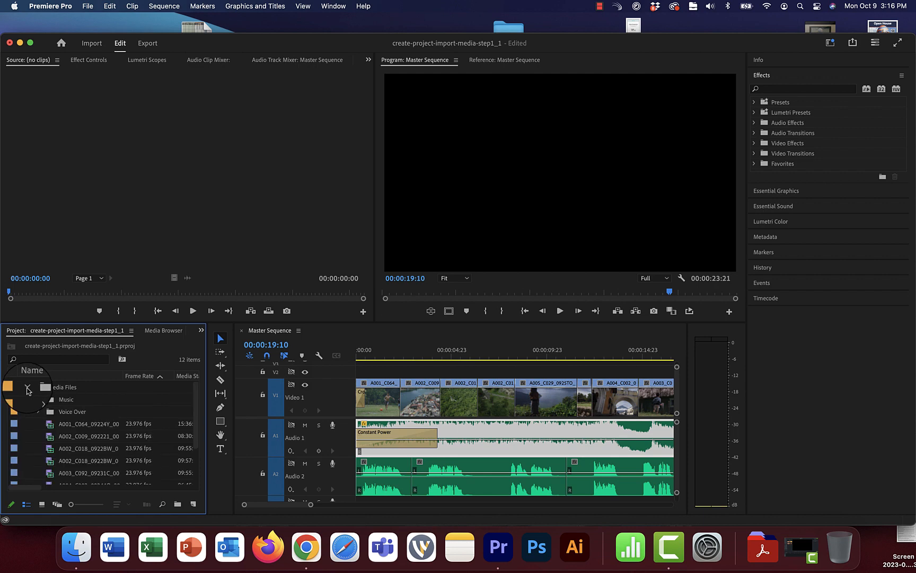
left_click_drag(51, 429, 56, 437)
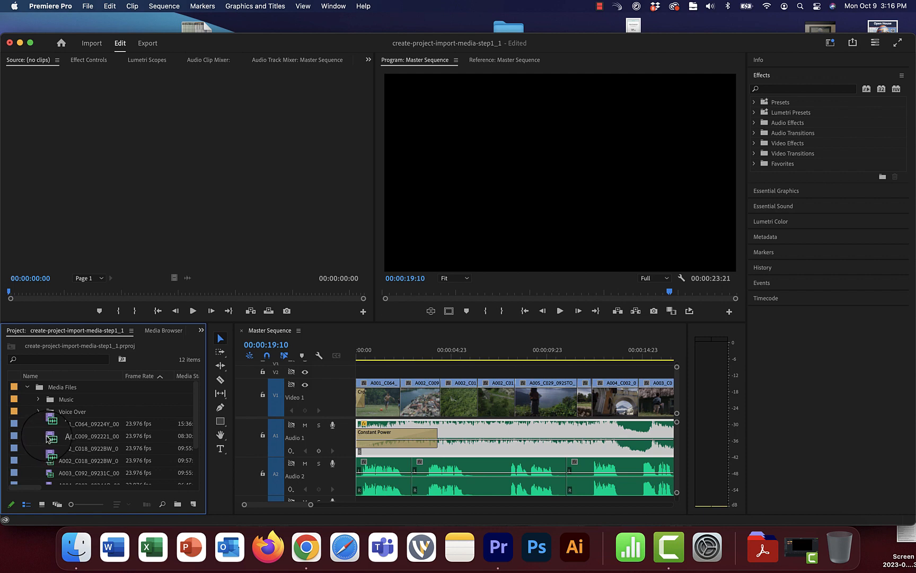
- Preview A002_C009_092221_001.mp4 in the Source Monitor by scrubbing and playing it, and check its audio waveform before returning to the video view
double_click(49, 439)
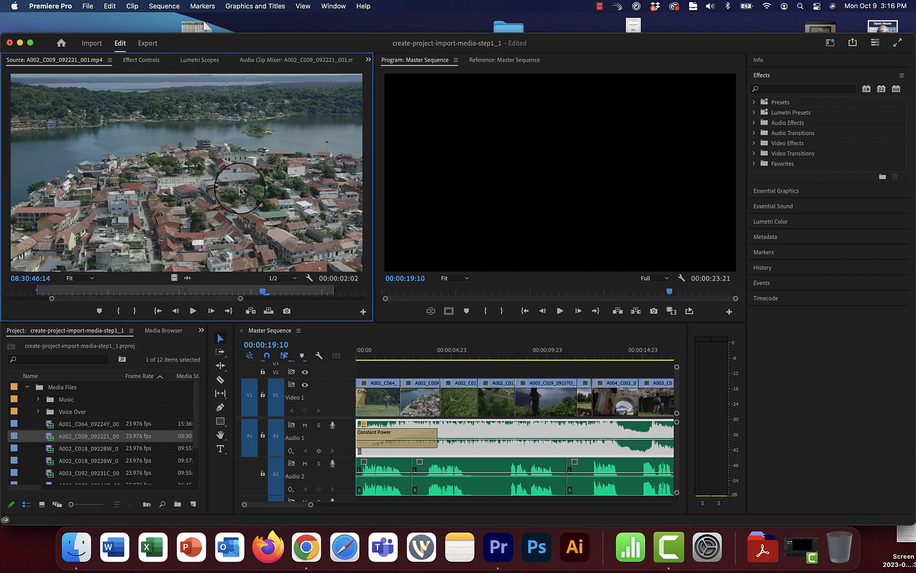
left_click(156, 291)
left_click_drag(156, 292, 95, 297)
key("space")
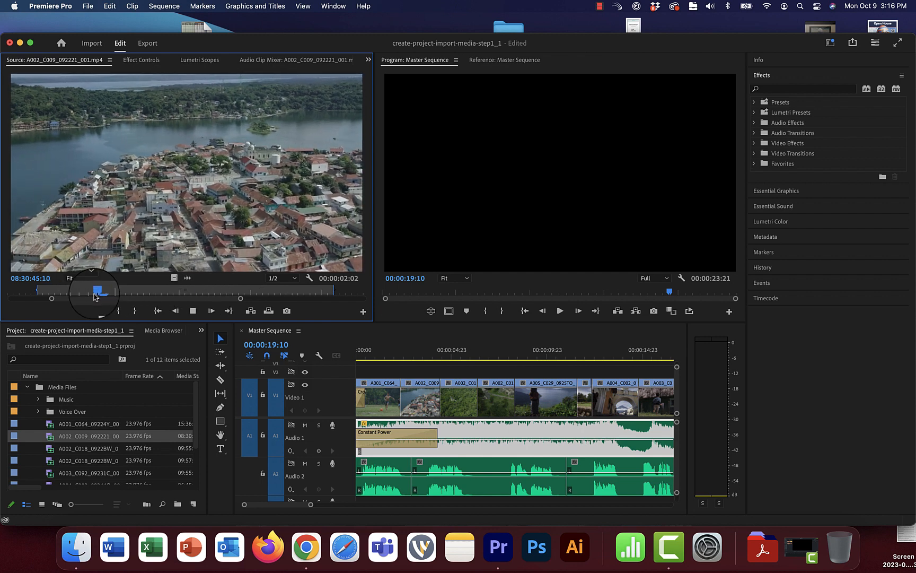
key("space")
left_click(189, 279)
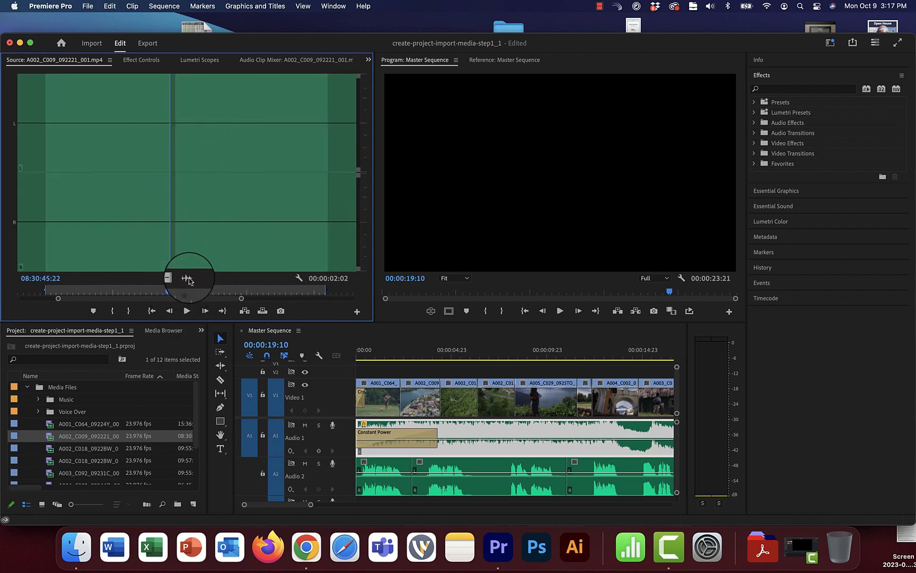
left_click(168, 276)
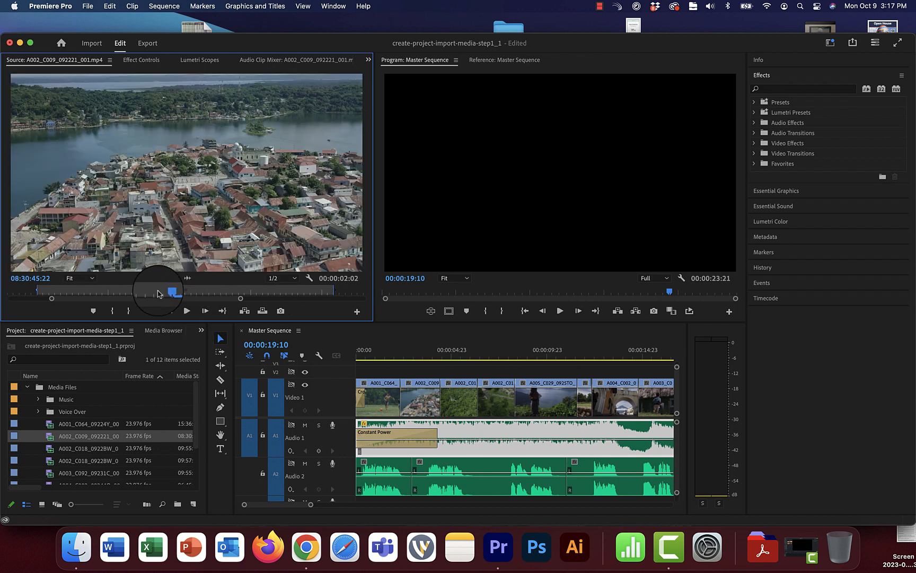
left_click_drag(160, 293, 133, 290)
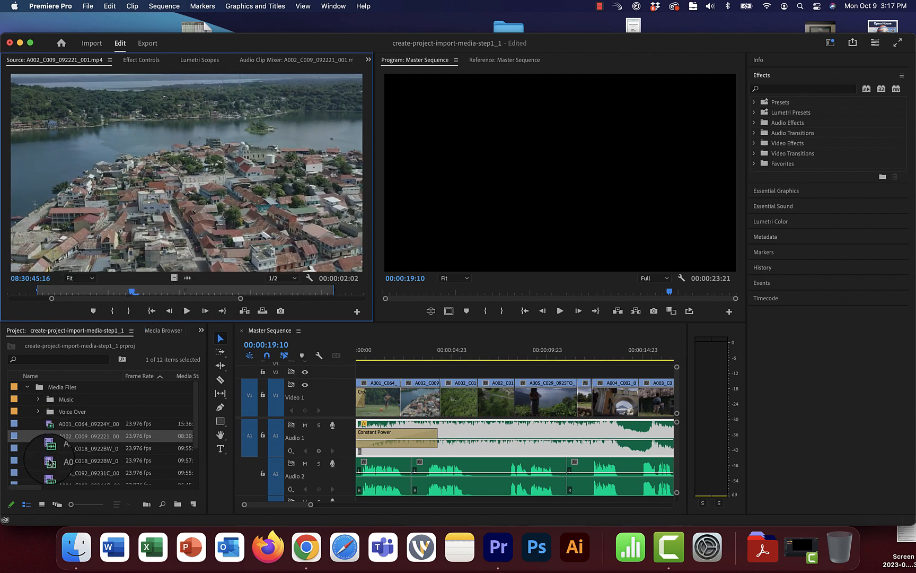
- View the clips A002_C018_0922BW_001_001.mp4 and A004_C002_09244Q_001.mp4 in the Source Monitor
double_click(49, 461)
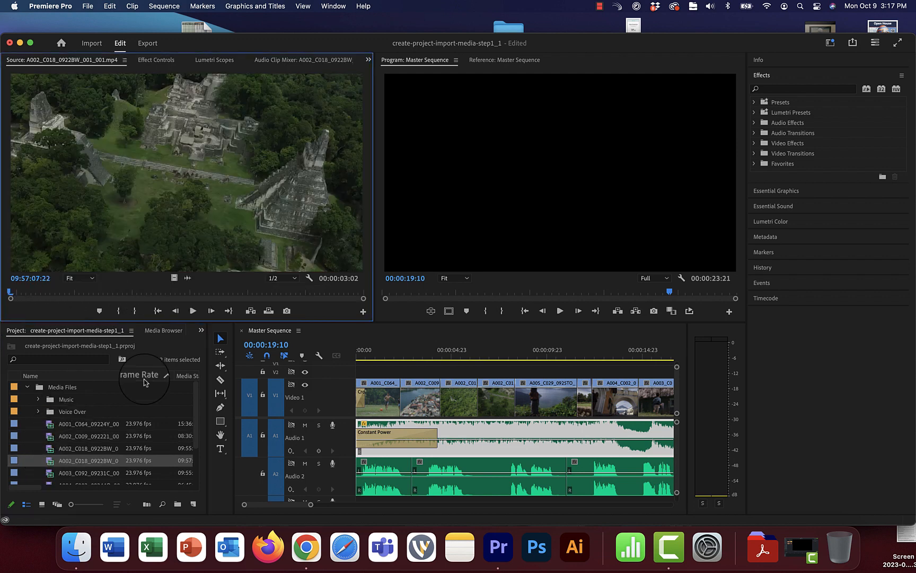
double_click(49, 484)
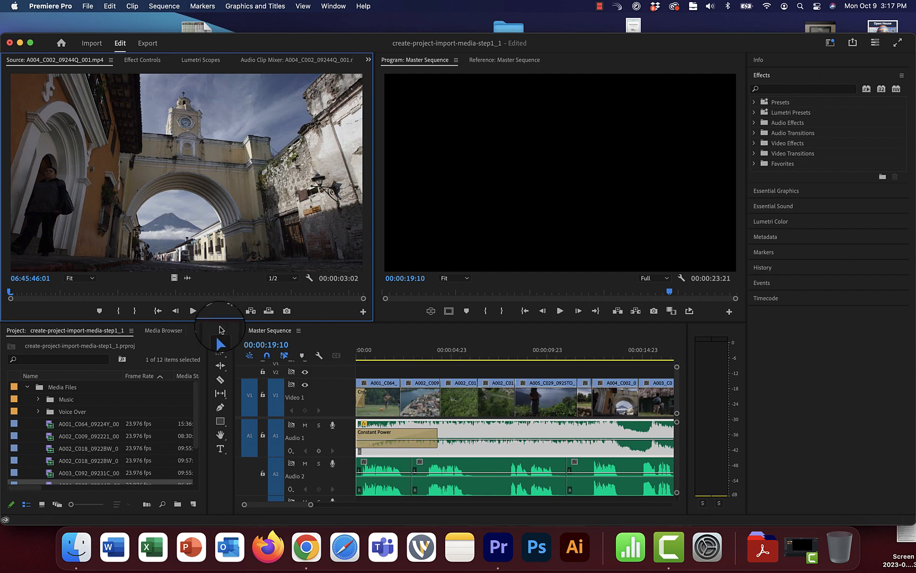
- Expand the Voice Over and Music bins, and audition Going_Home_Music.wav in the Source Monitor by scrubbing its waveform and playing it briefly
left_click(38, 412)
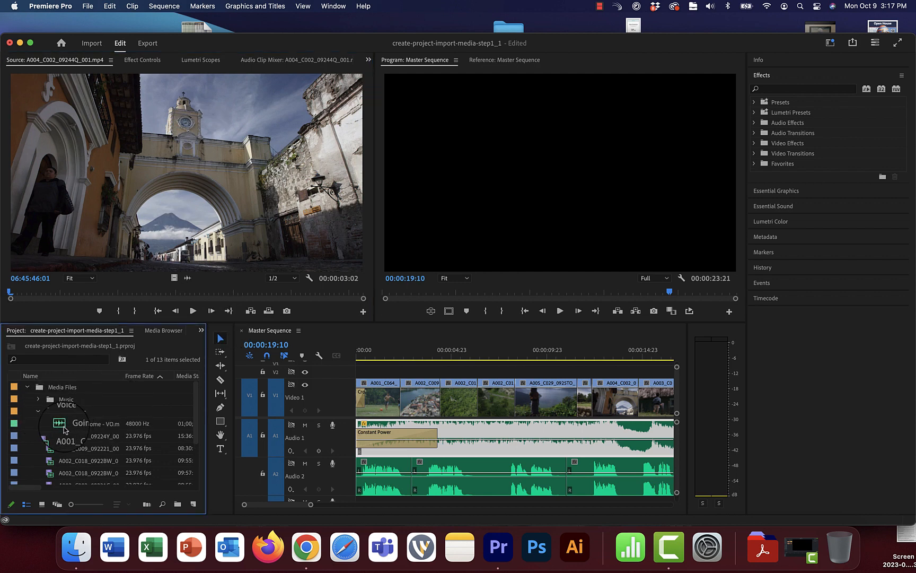
left_click(38, 400)
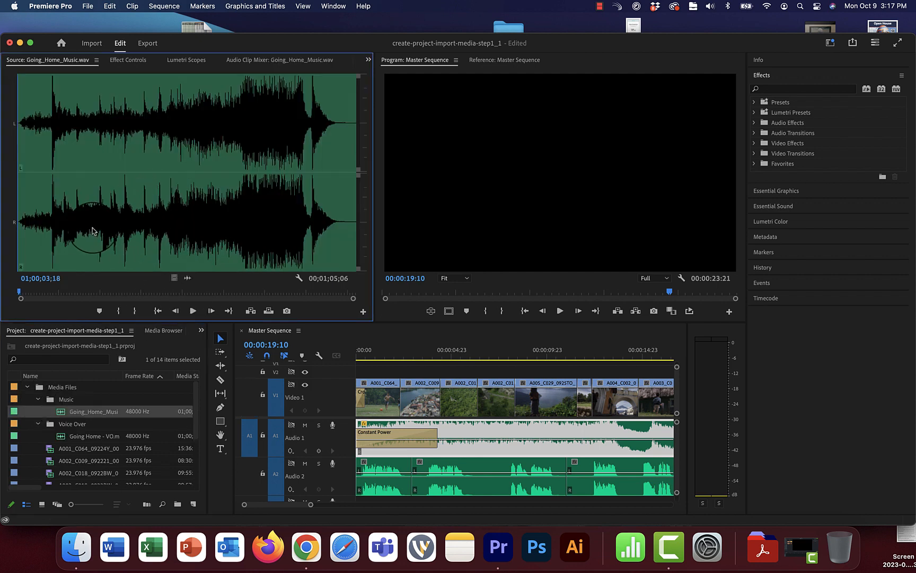
left_click_drag(71, 225, 120, 225)
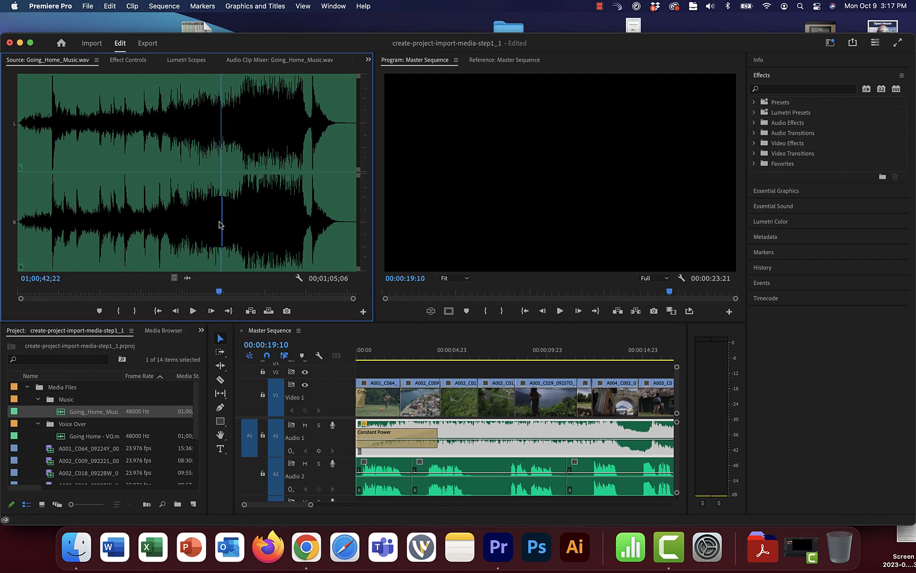
left_click_drag(220, 222, 196, 223)
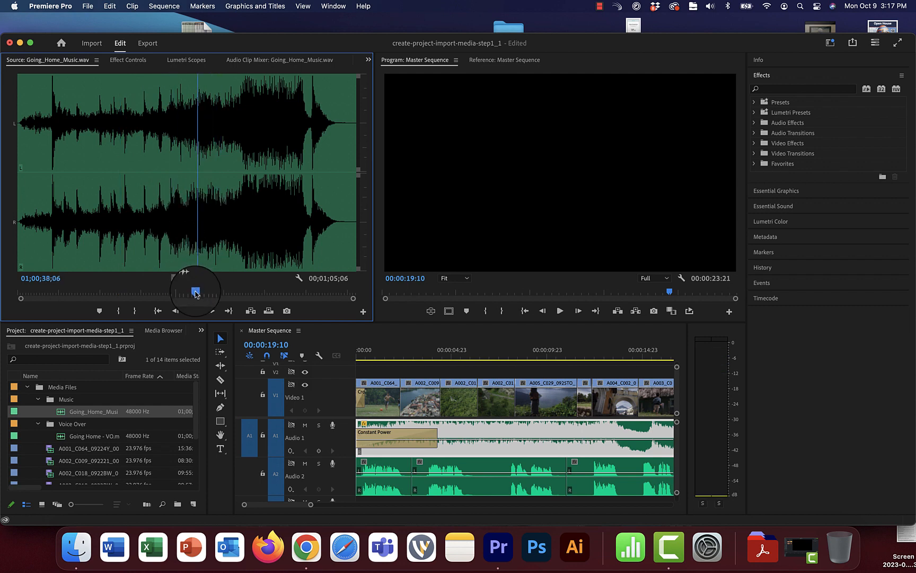
left_click_drag(196, 293, 199, 293)
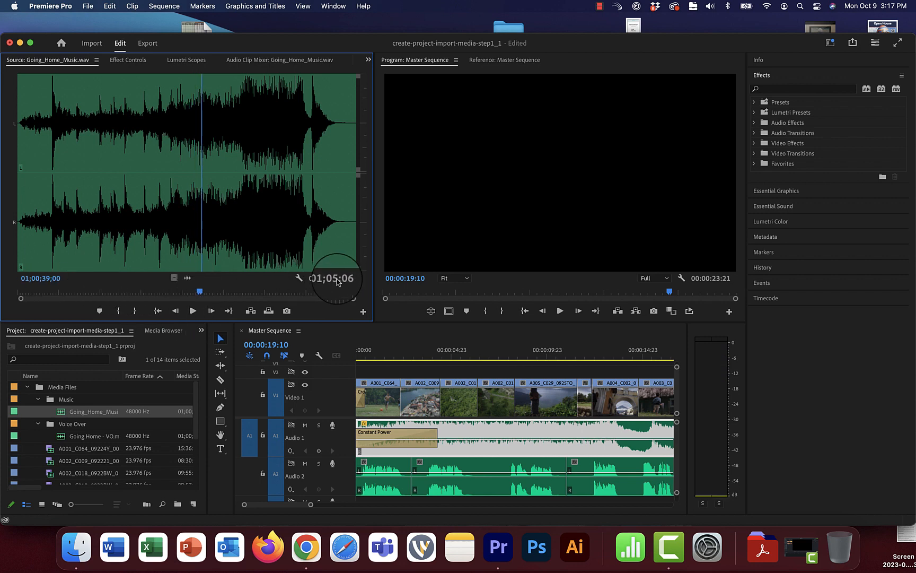
left_click_drag(343, 227, 349, 230)
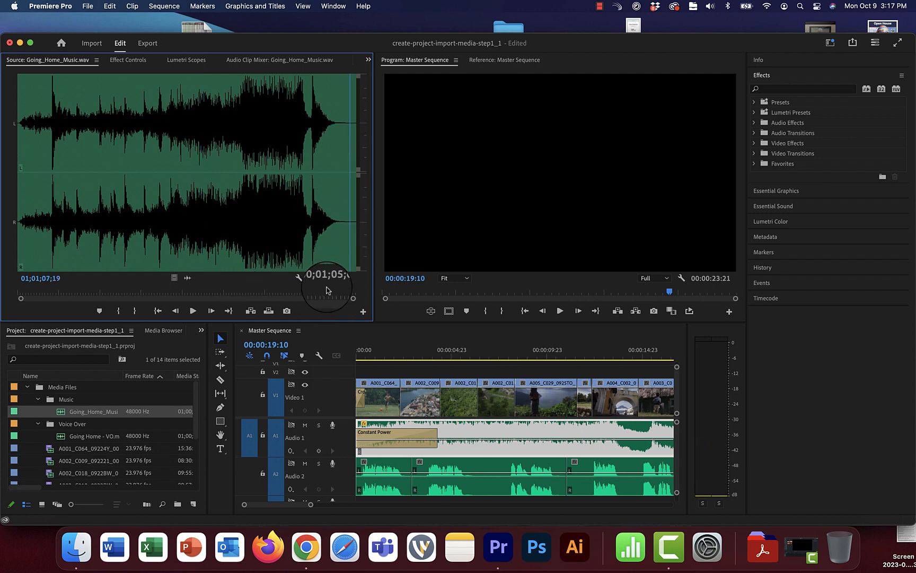
left_click(192, 314)
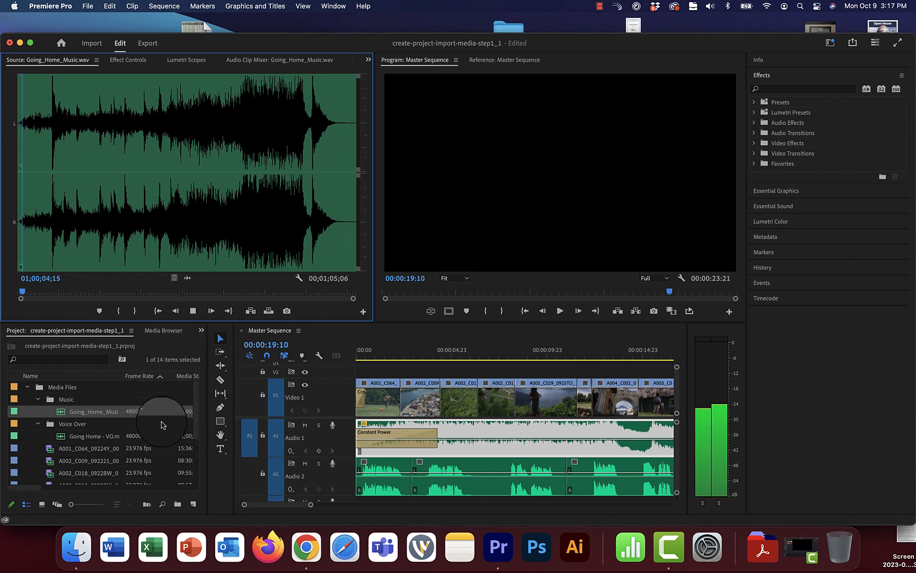
left_click(193, 313)
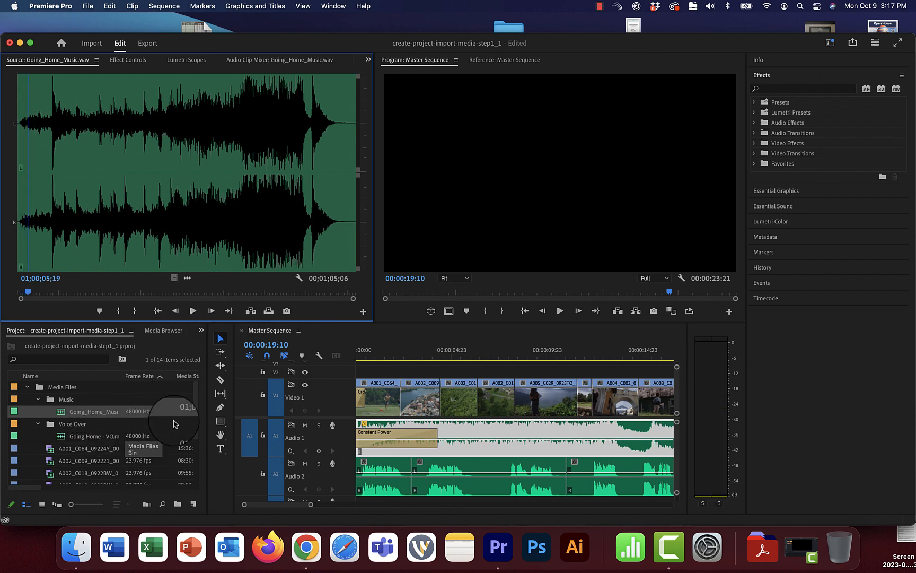
- Scrub through the Master Sequence in the timeline to review its clips in the Program Monitor
left_click(387, 357)
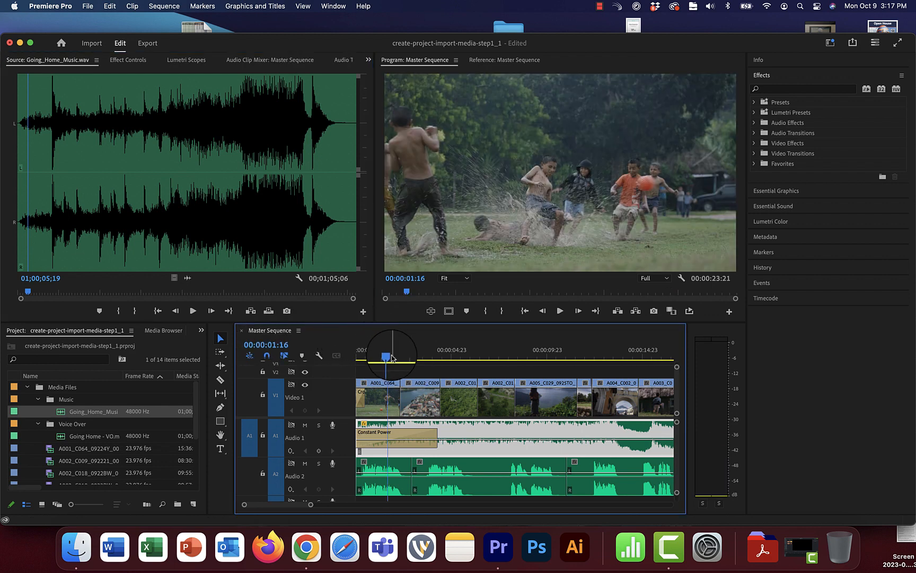
left_click_drag(387, 360, 640, 359)
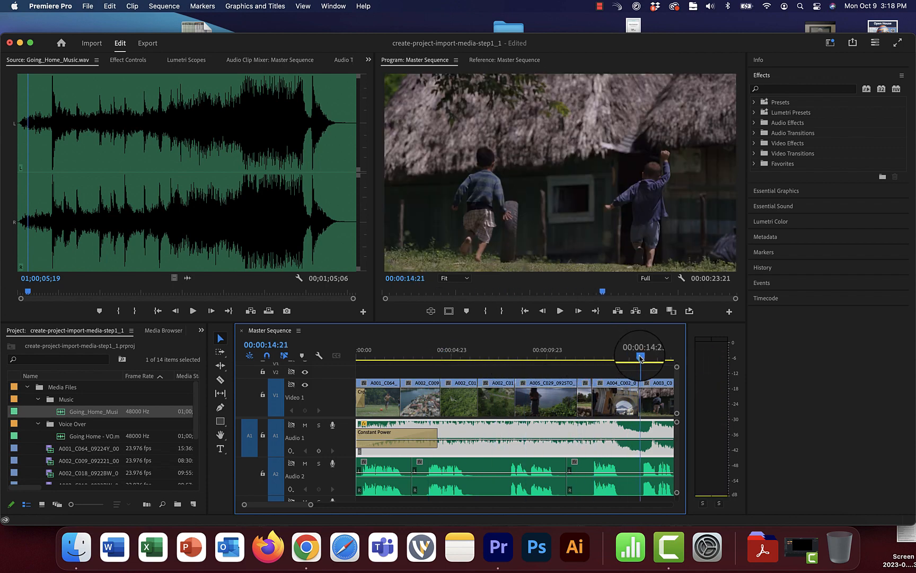
scroll(640, 359, "right", 5)
left_click_drag(512, 352, 405, 370)
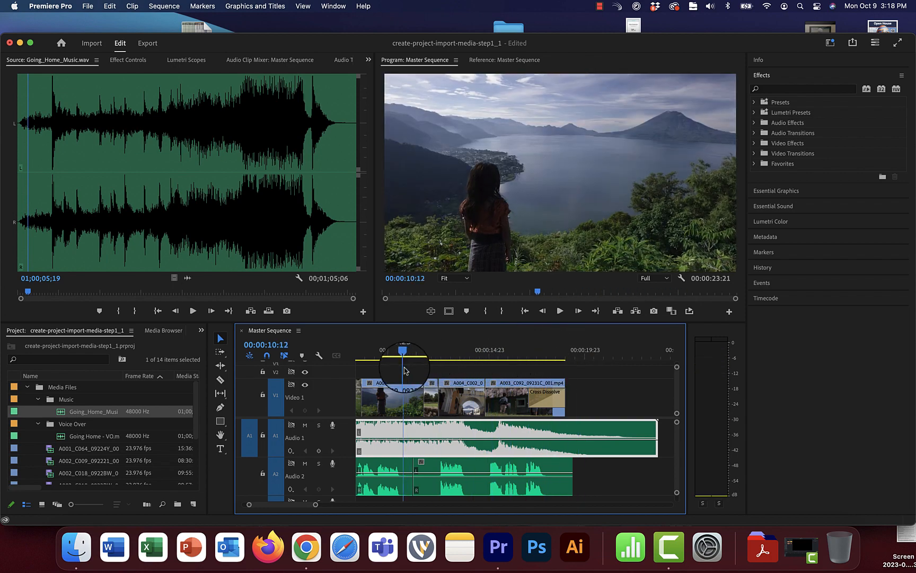
scroll(405, 370, "left", 5)
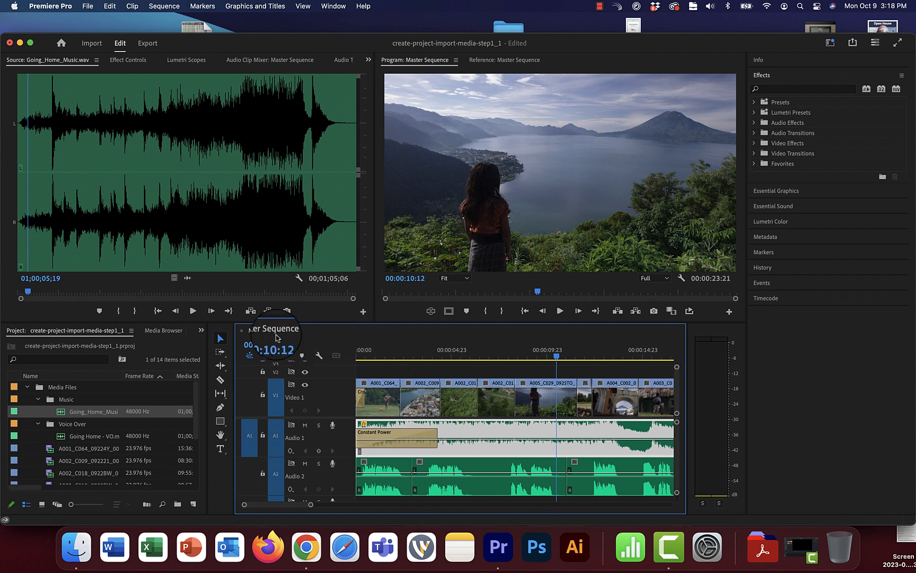
- Close the Master Sequence and load A002_C009_092221_001.mp4 in the Source Monitor
left_click(241, 331)
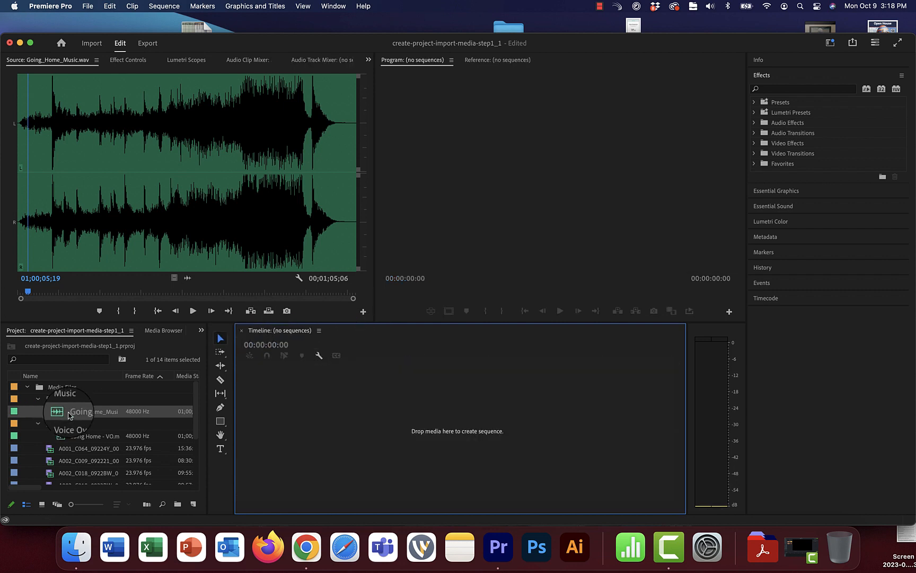
double_click(49, 461)
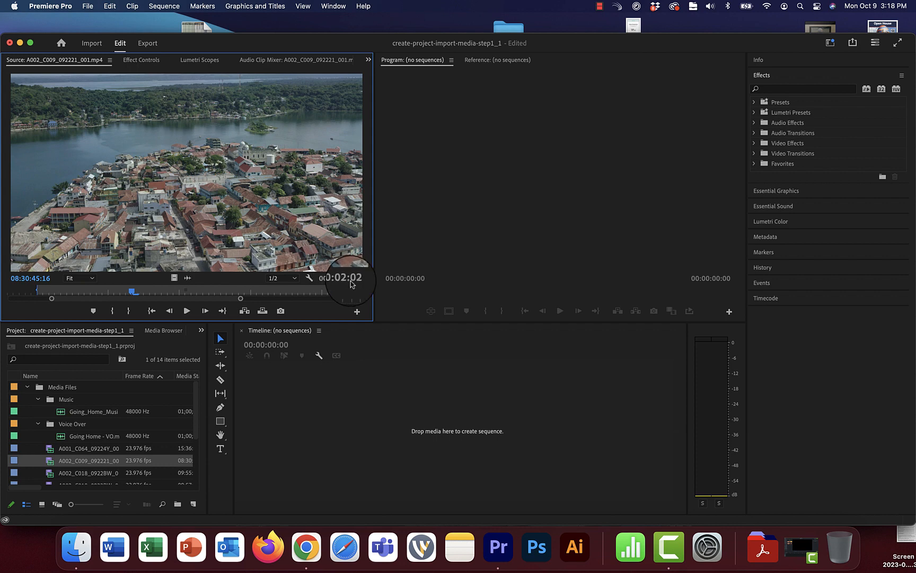
- Mark an in point at 08:30:45:12 and an out point at 08:30:46:04 on the source clip
left_click_drag(211, 291, 33, 293)
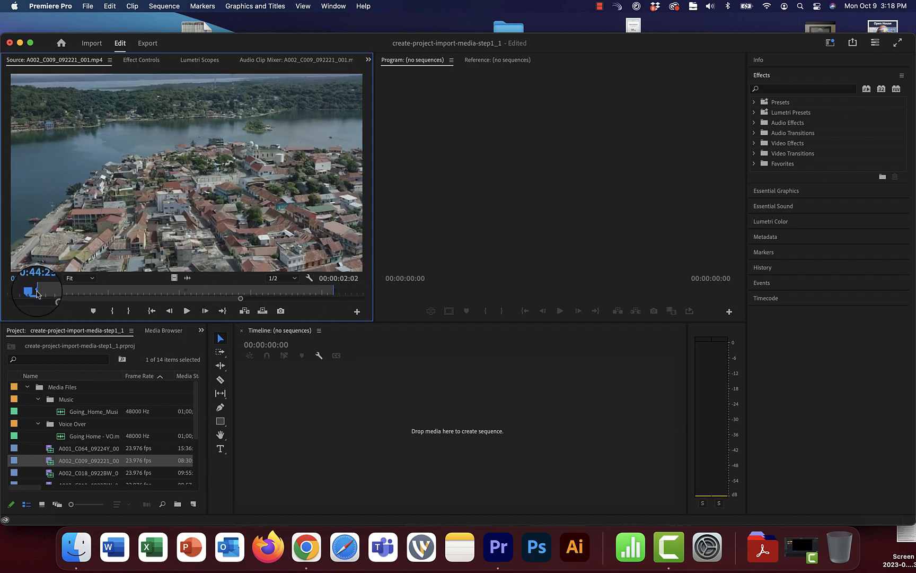
left_click(108, 293)
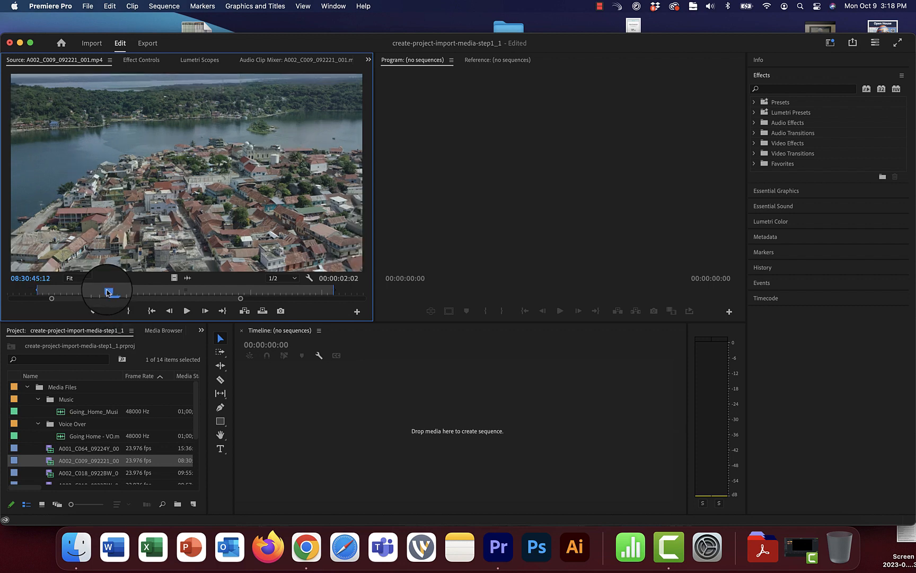
left_click(112, 313)
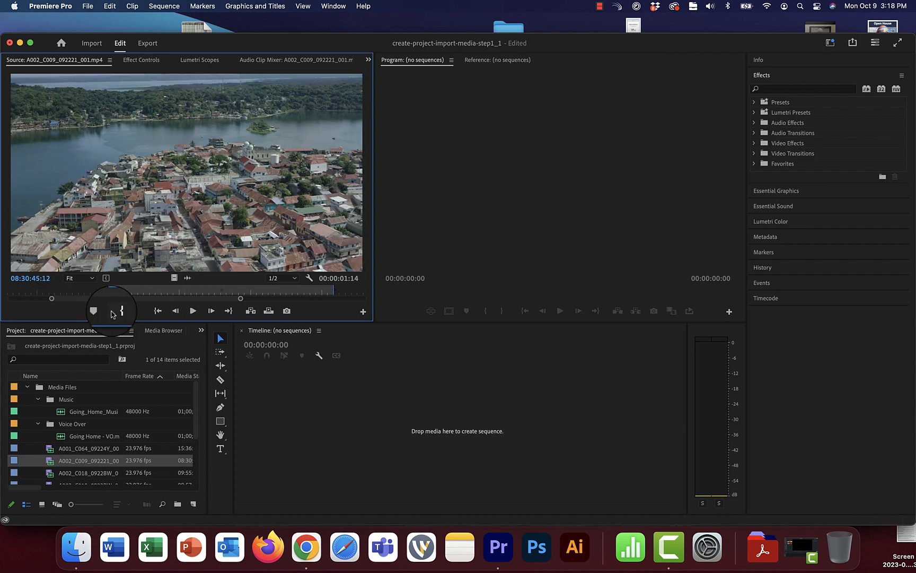
left_click(204, 290)
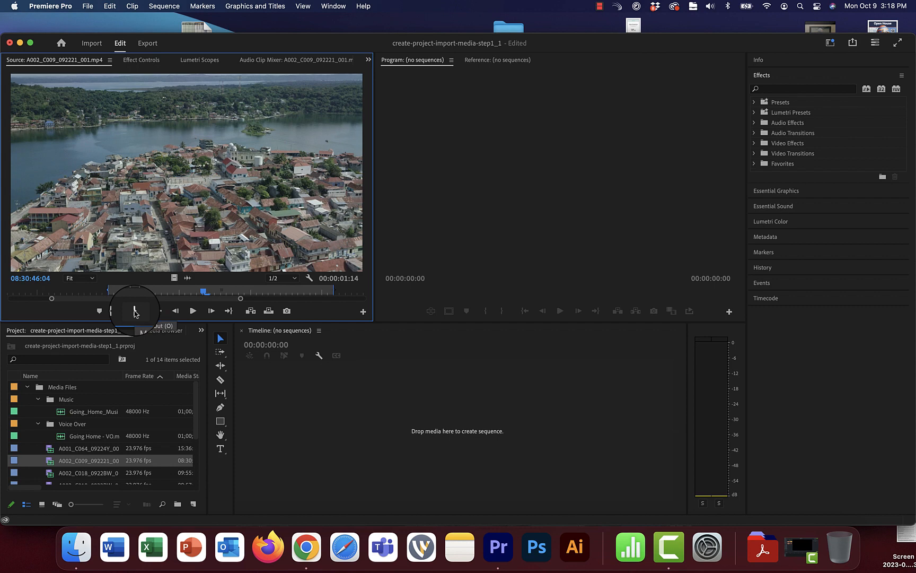
left_click(136, 312)
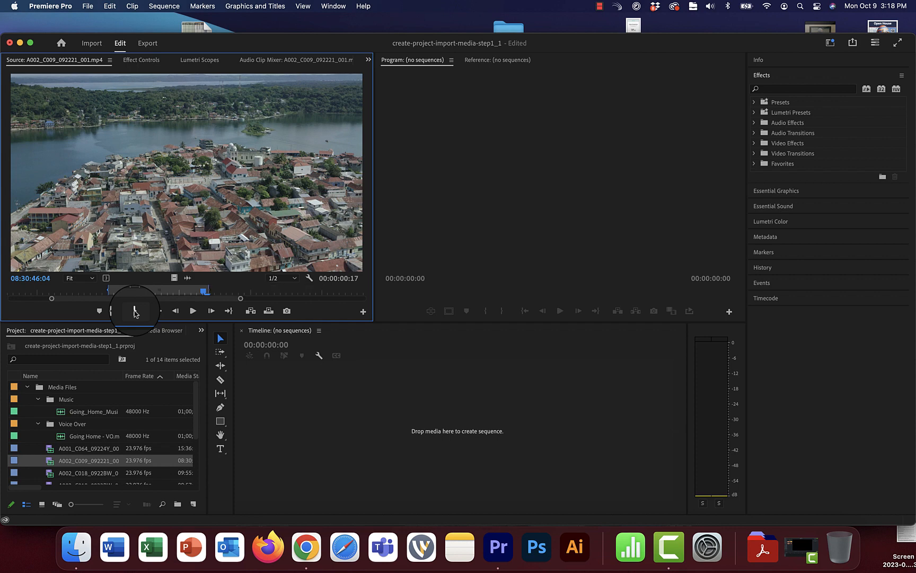
- Mark the source clip's in point near its beginning and its out point at 08:30:47:03
left_click(26, 292)
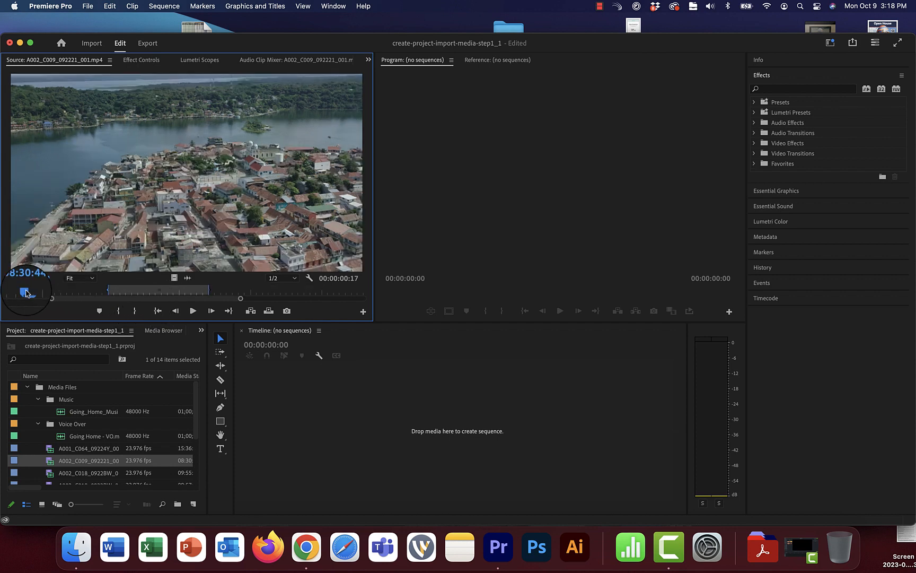
left_click(341, 293)
key("o")
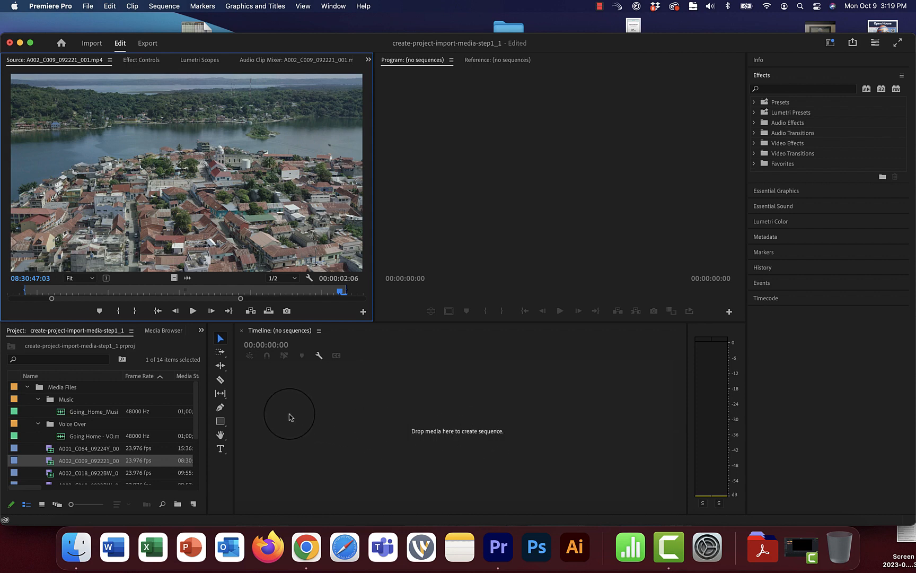
- Create a new sequence from the trimmed source clip, and rename it with the owner's surname followed by Travelogue
left_click_drag(277, 413, 277, 412)
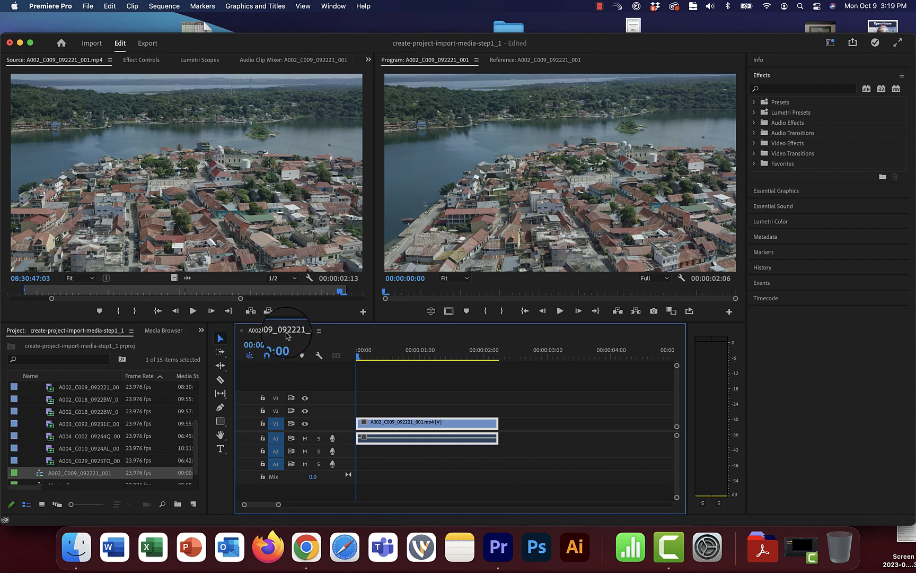
left_click(79, 473)
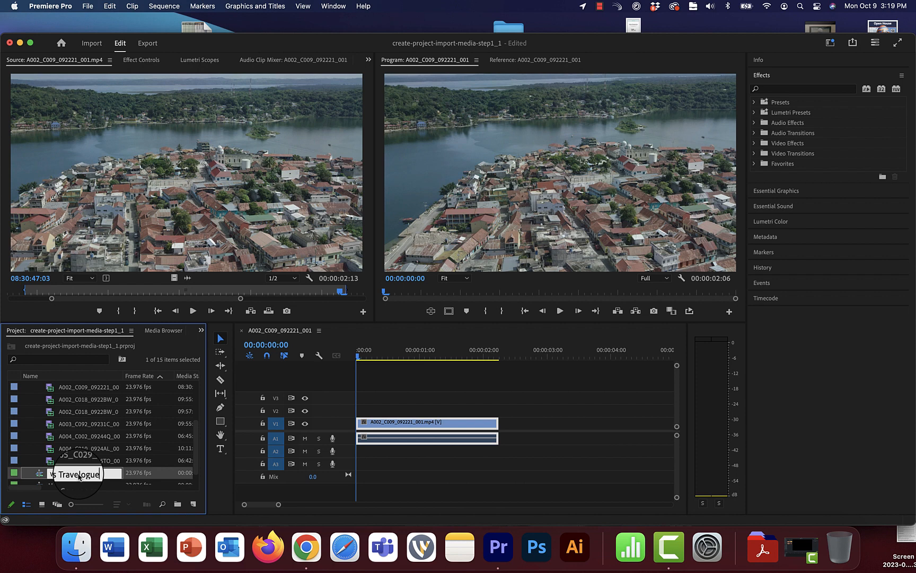
key("Tab")
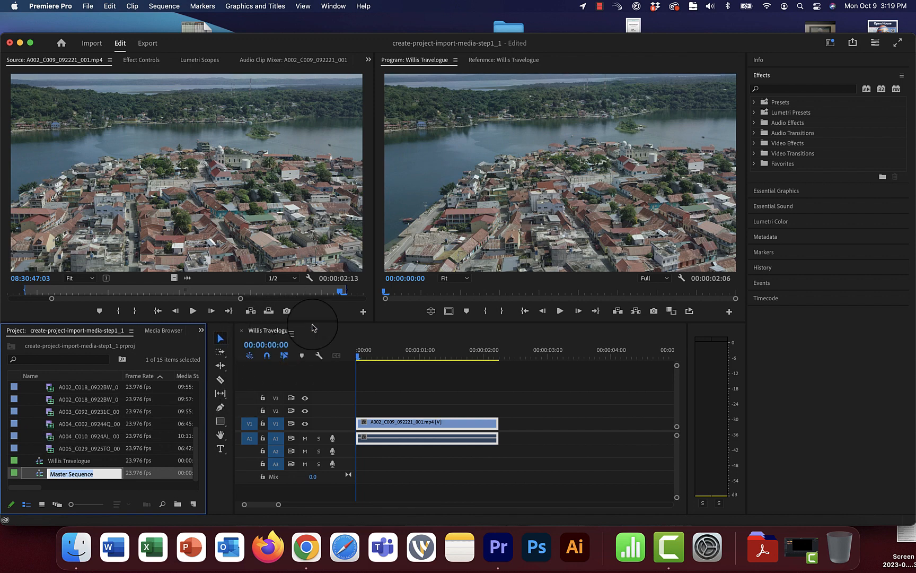
- Locate Going_Home_Music.wav in the Music bin and load it in the Source Monitor
scroll(80, 434, "up", 5)
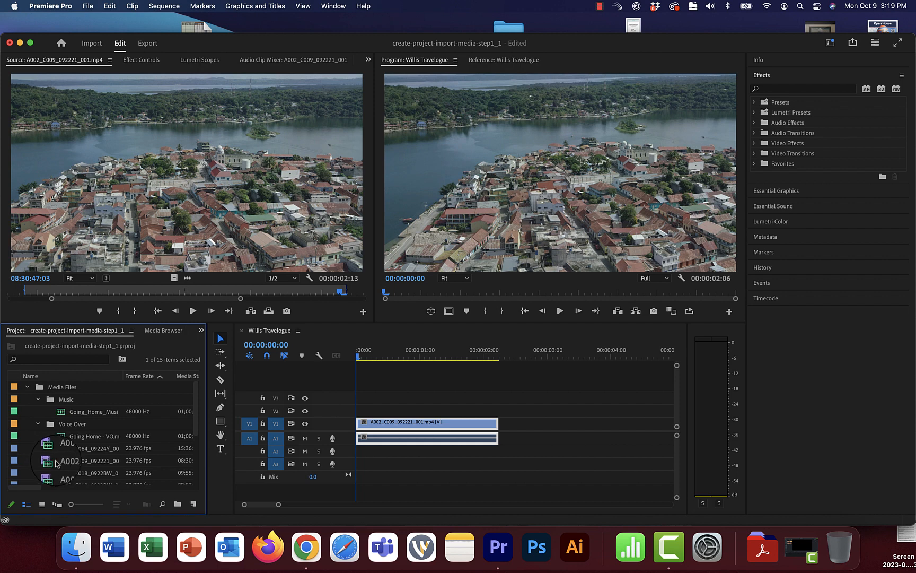
scroll(58, 464, "down", 5)
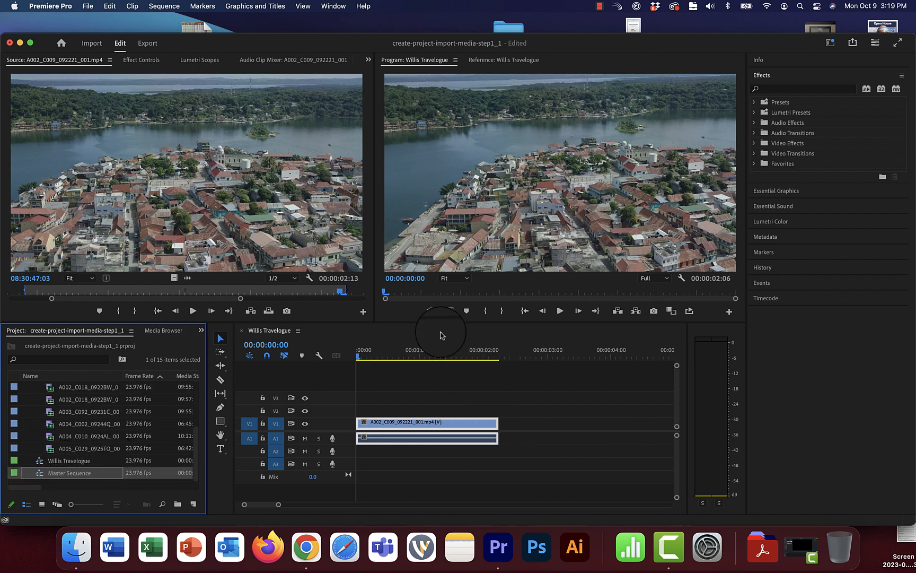
scroll(59, 424, "up", 5)
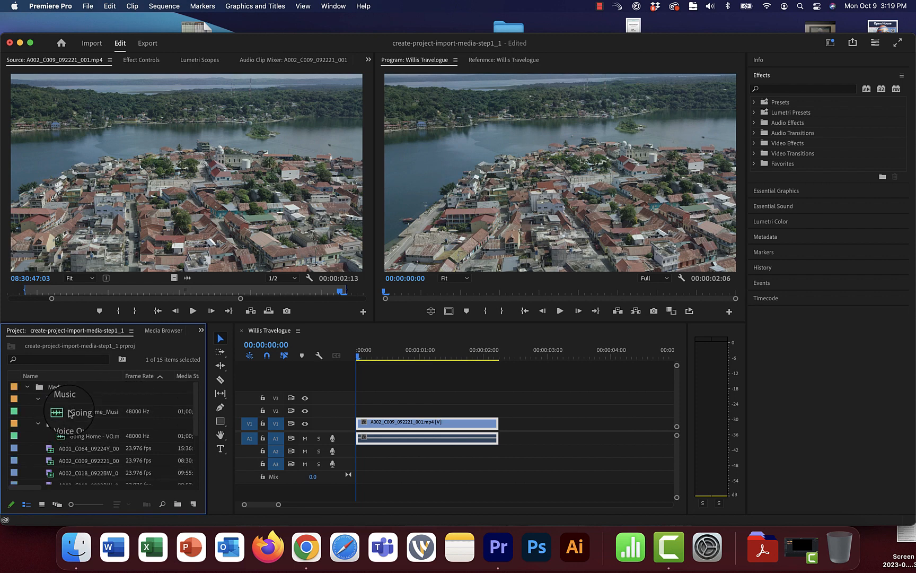
double_click(69, 412)
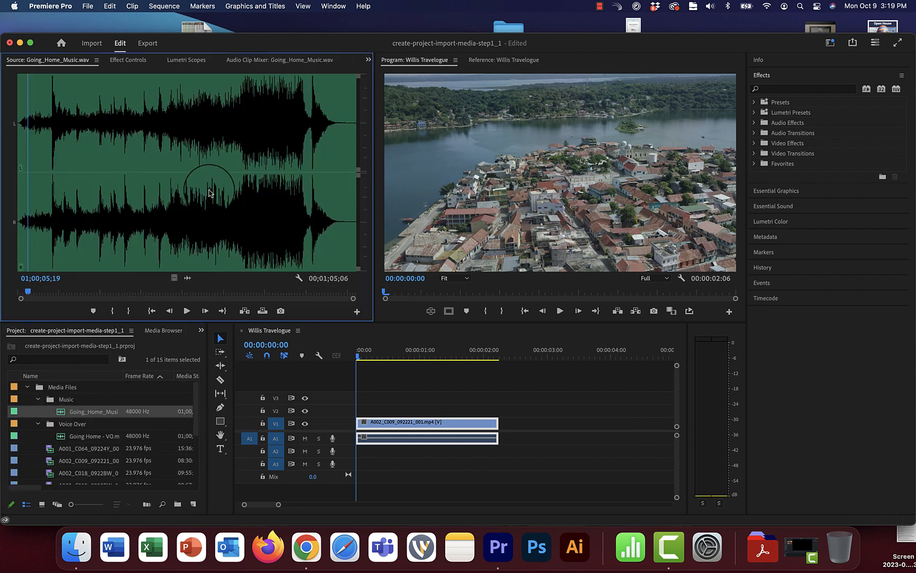
- Examine the Going_Home_Music.wav waveform by scrubbing to 01;00;35;04, and play the track from its beginning
left_click_drag(196, 205, 181, 218)
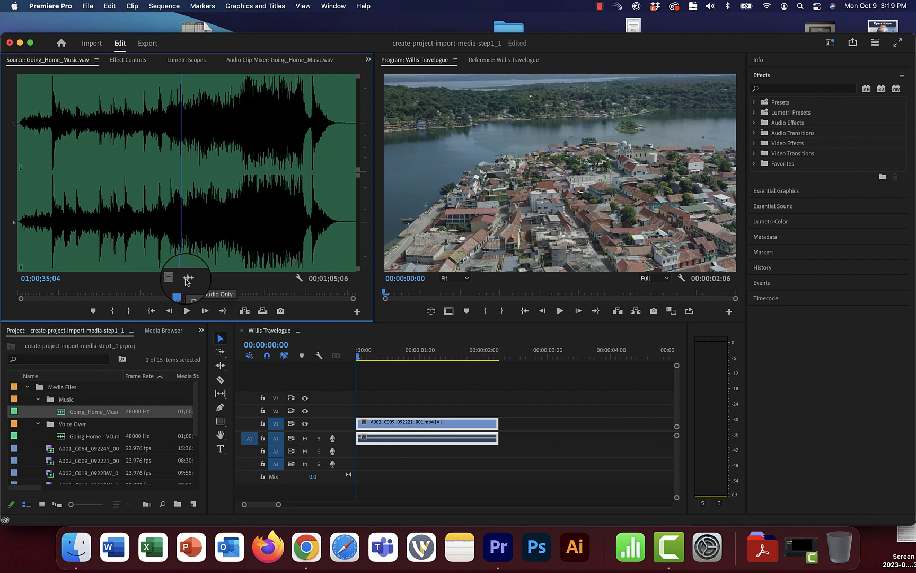
left_click_drag(188, 281, 198, 232)
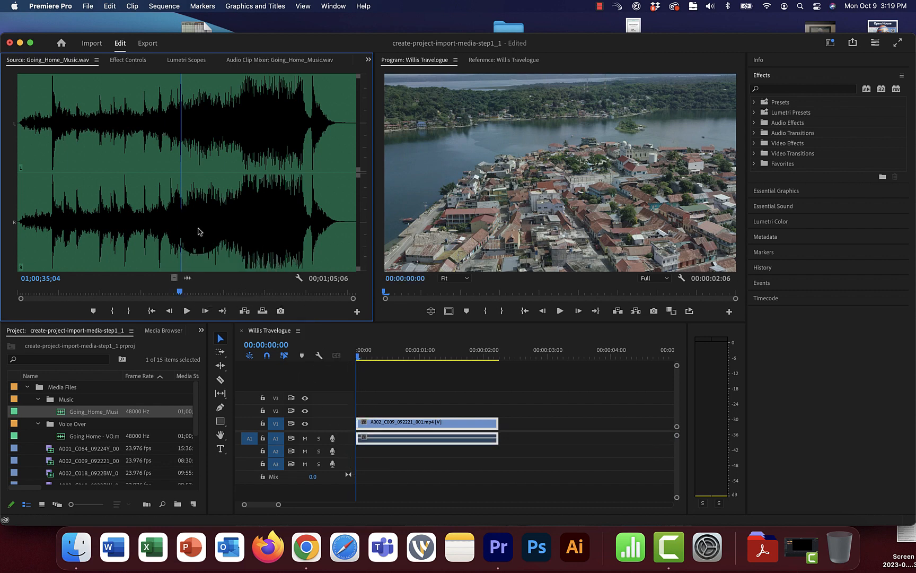
left_click(60, 414)
left_click(43, 300)
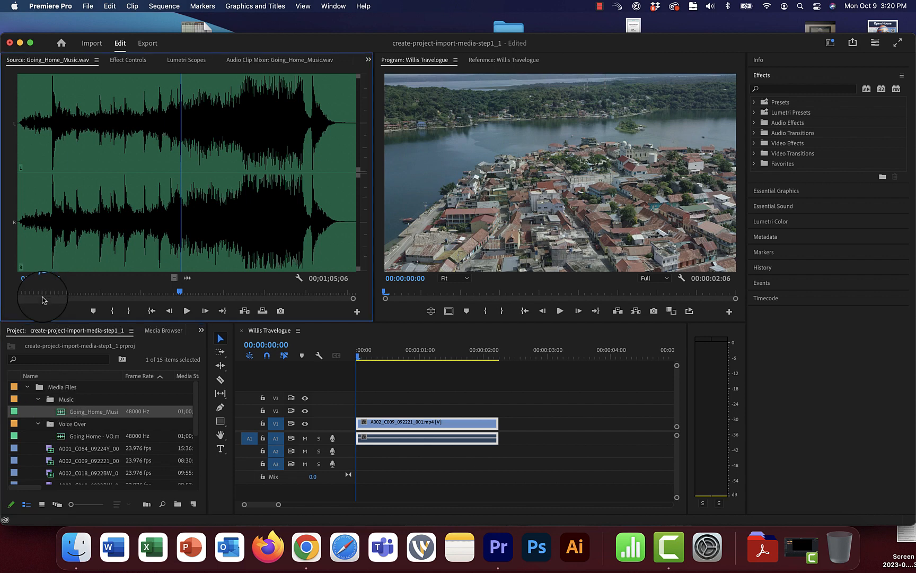
left_click_drag(46, 295, 12, 296)
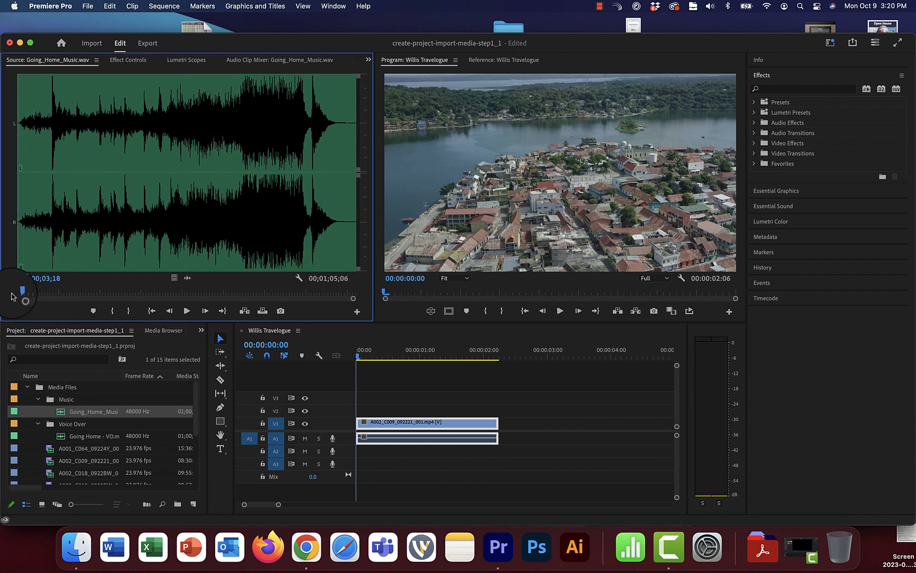
key("space")
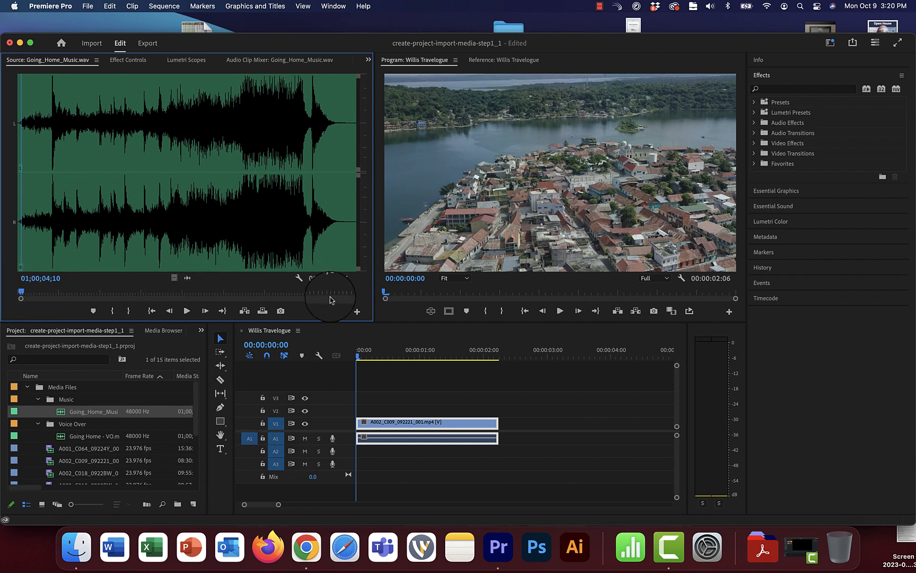
- Mark the music's in point at 01;00;03;27 and out point at 01;01;05;20, and place it at the start of track A2
left_click_drag(329, 294, 338, 294)
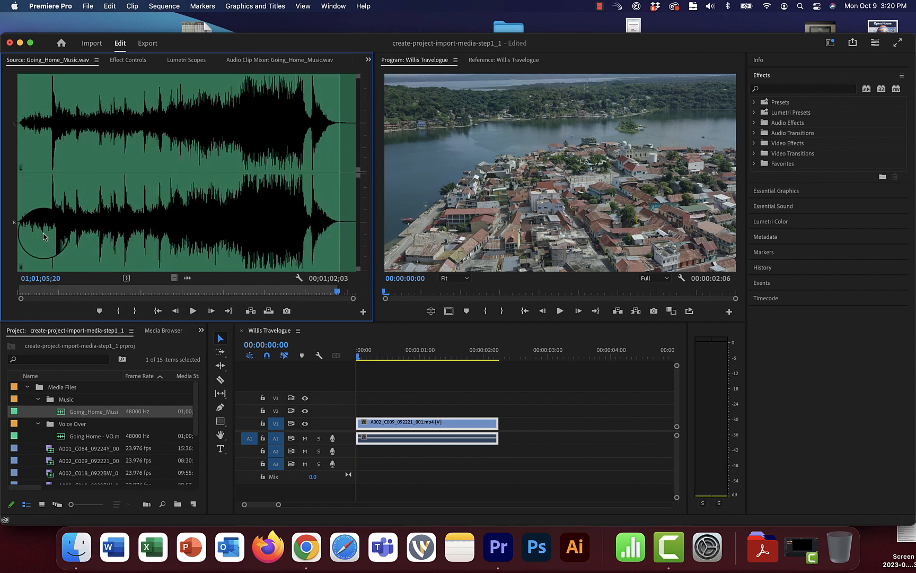
left_click(31, 293)
left_click_drag(31, 293, 20, 292)
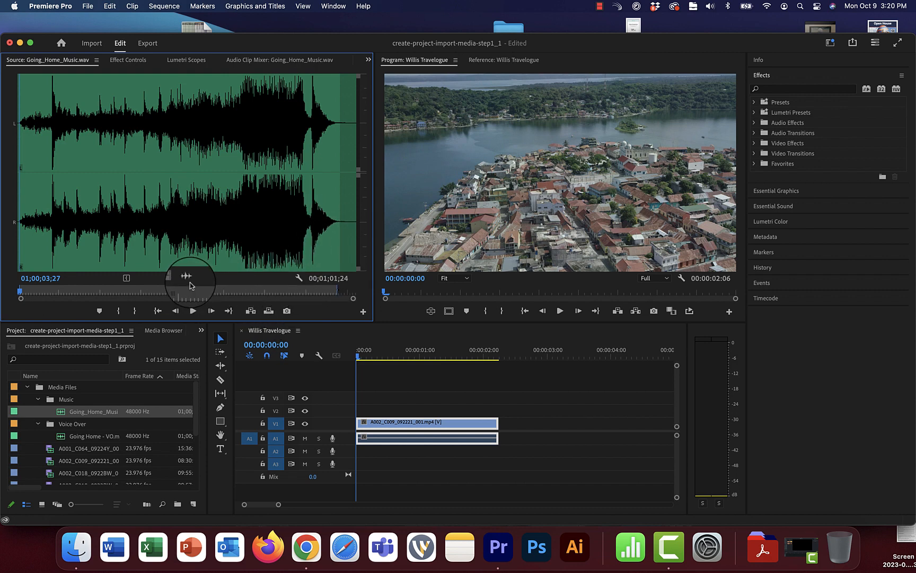
left_click_drag(189, 282, 353, 457)
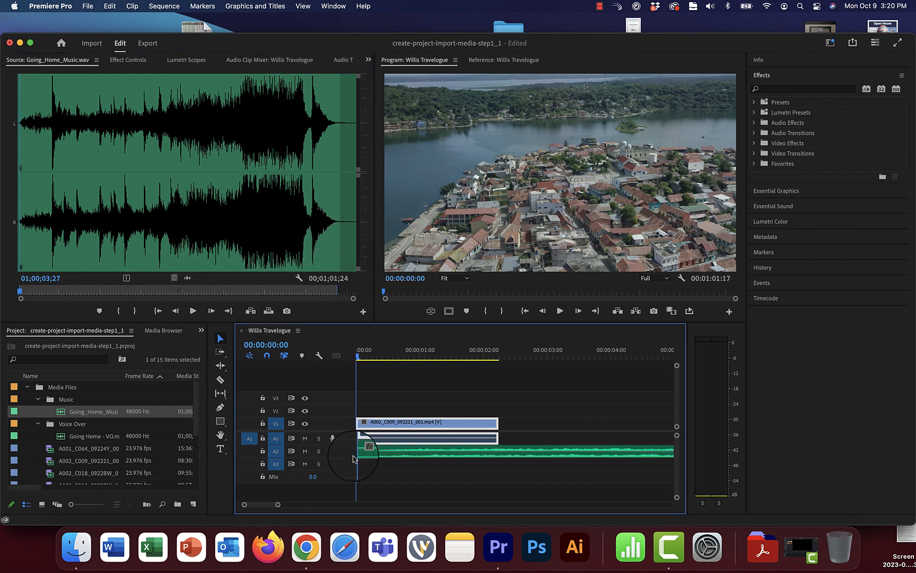
- Play the sequence to check the opening clip with the music, and return the playhead to the start
left_click(443, 358)
left_click_drag(444, 359, 357, 360)
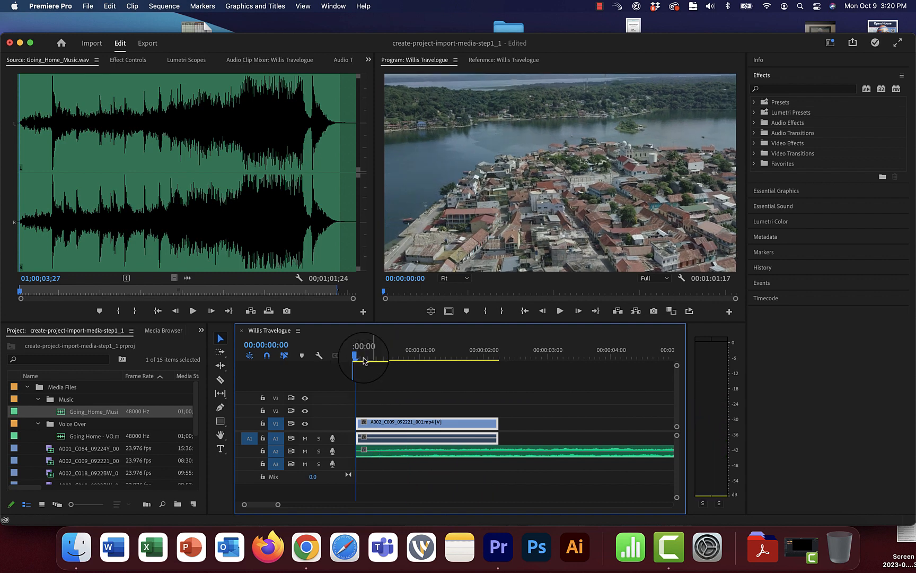
left_click(560, 311)
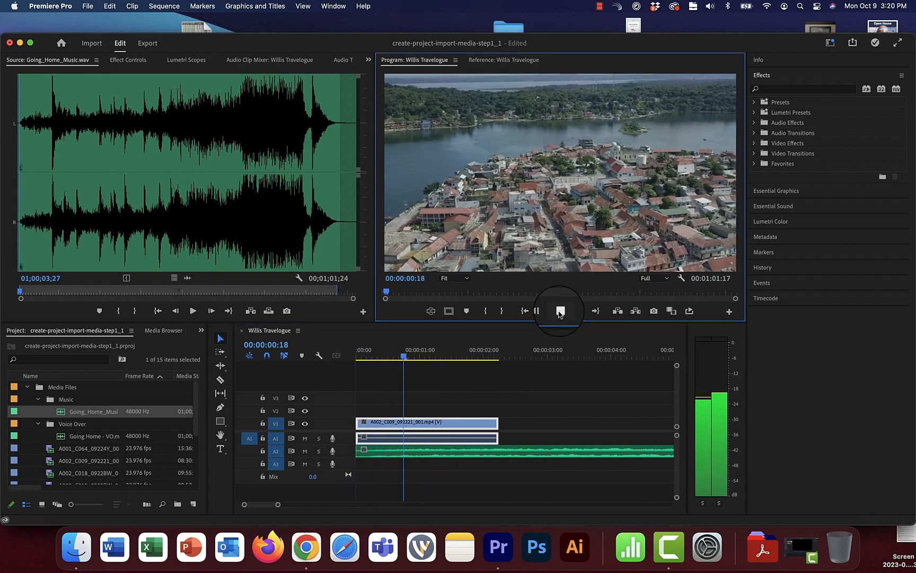
left_click(423, 382)
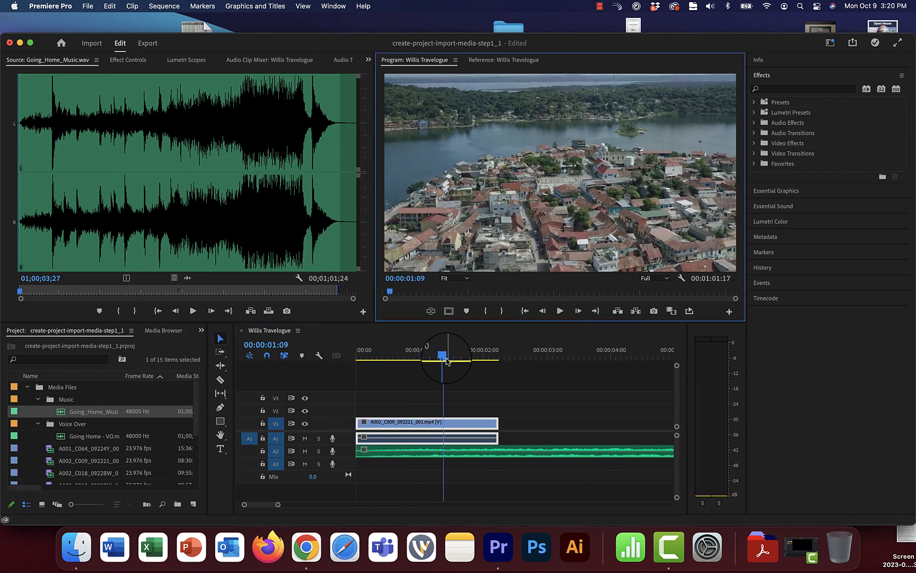
key("space")
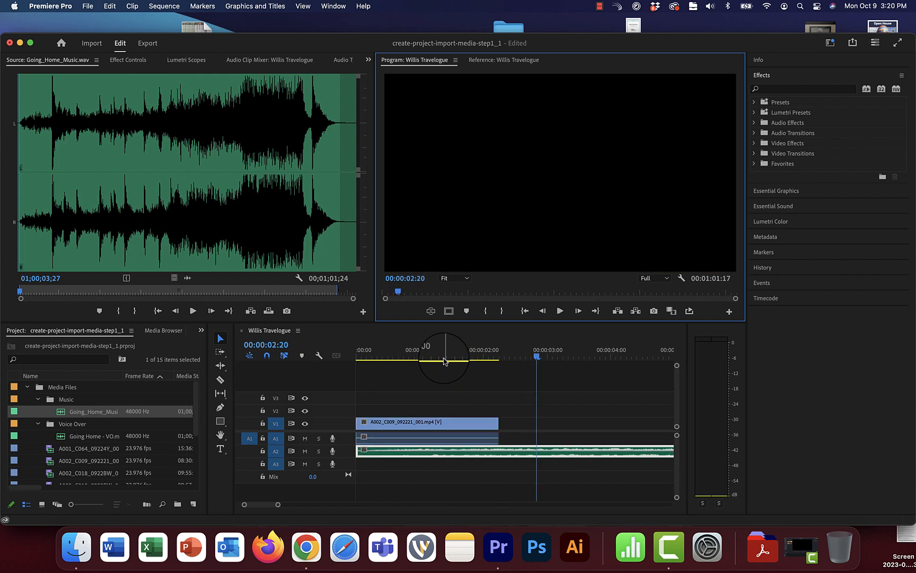
left_click_drag(438, 352, 234, 424)
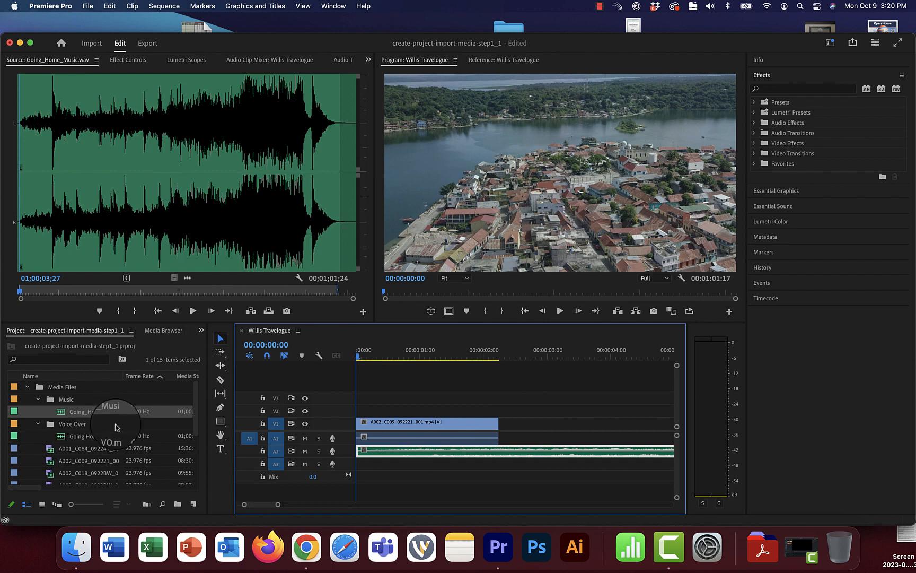
- Load A001_C064_09224Y_001.mp4 in the Source Monitor, and mark its in point at 15:36:09:12 and out point at 15:36:12:06
scroll(45, 450, "down", 1)
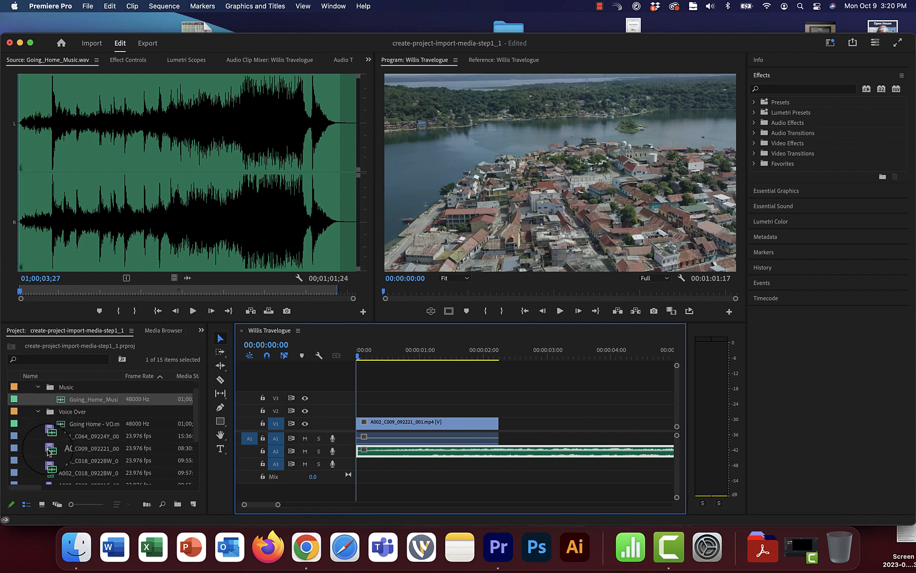
double_click(49, 451)
left_click(50, 439)
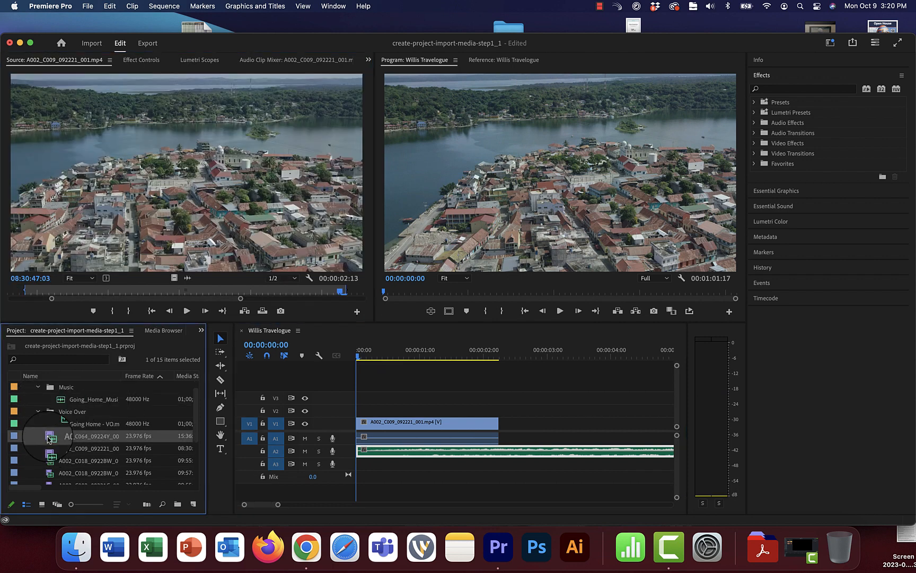
double_click(49, 439)
left_click_drag(140, 291, 73, 290)
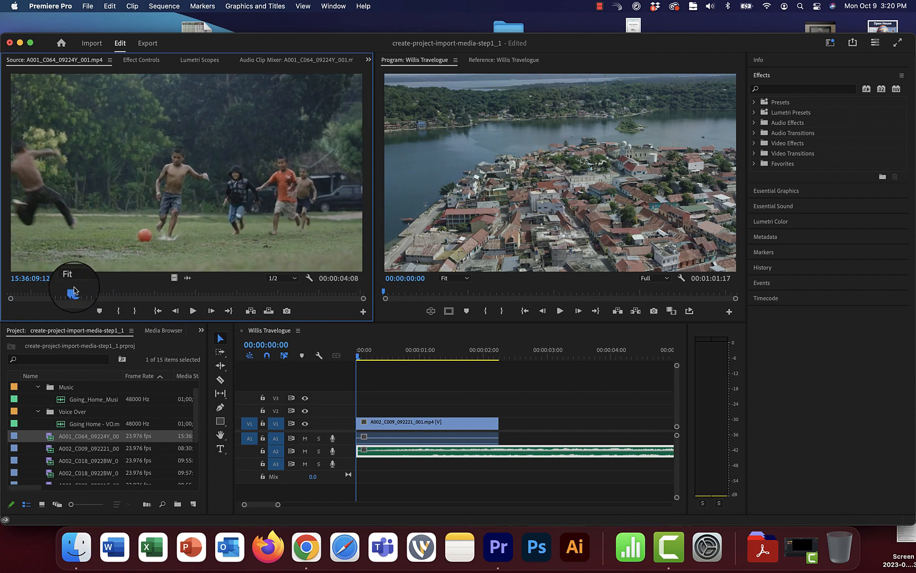
key("i")
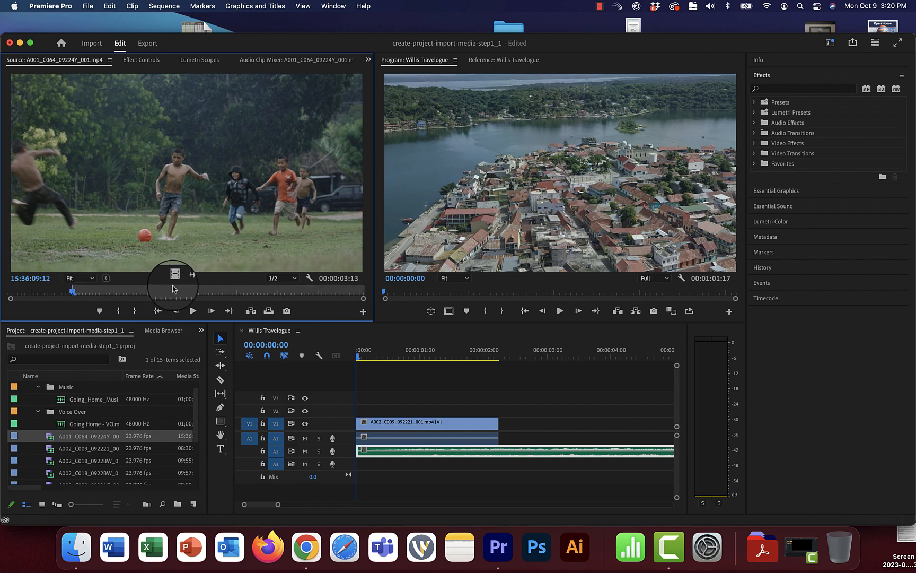
left_click(207, 291)
left_click_drag(208, 289, 299, 295)
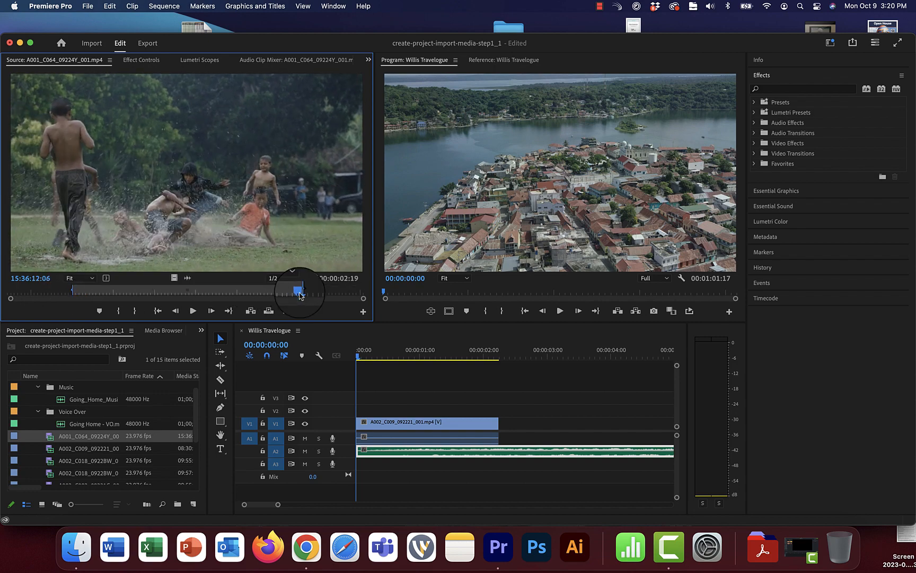
- Place the trimmed soccer clip on track V1 directly after the opening clip, with its audio on A1
left_click_drag(273, 205, 504, 427)
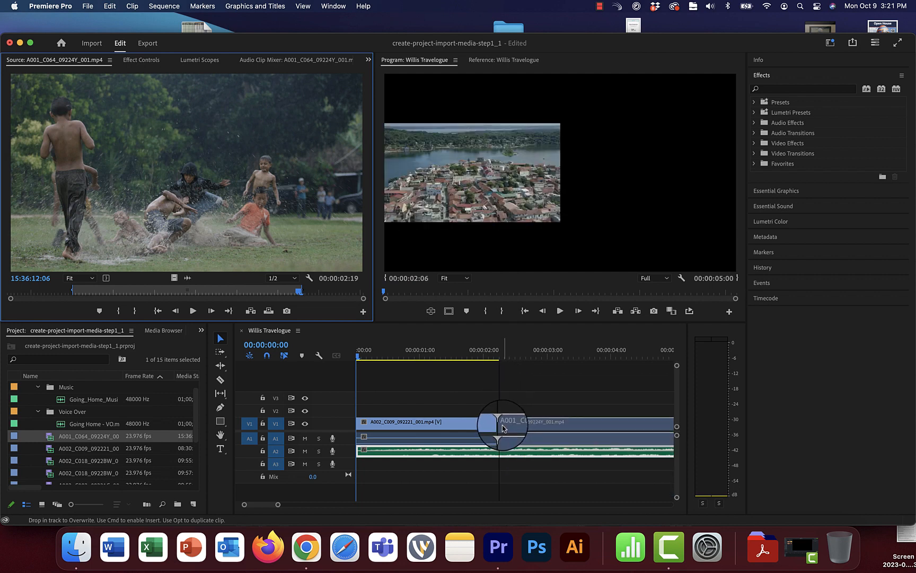
mouse_move(505, 429)
left_mouse_down()
mouse_move(412, 429)
mouse_move(515, 438)
mouse_move(498, 438)
mouse_move(502, 453)
mouse_move(499, 437)
left_mouse_up()
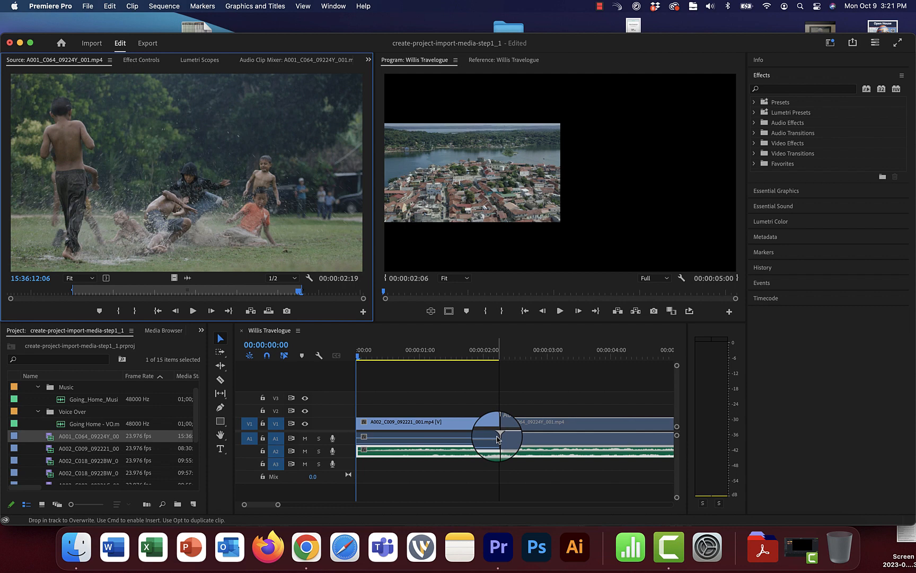
left_click_drag(499, 438, 497, 438)
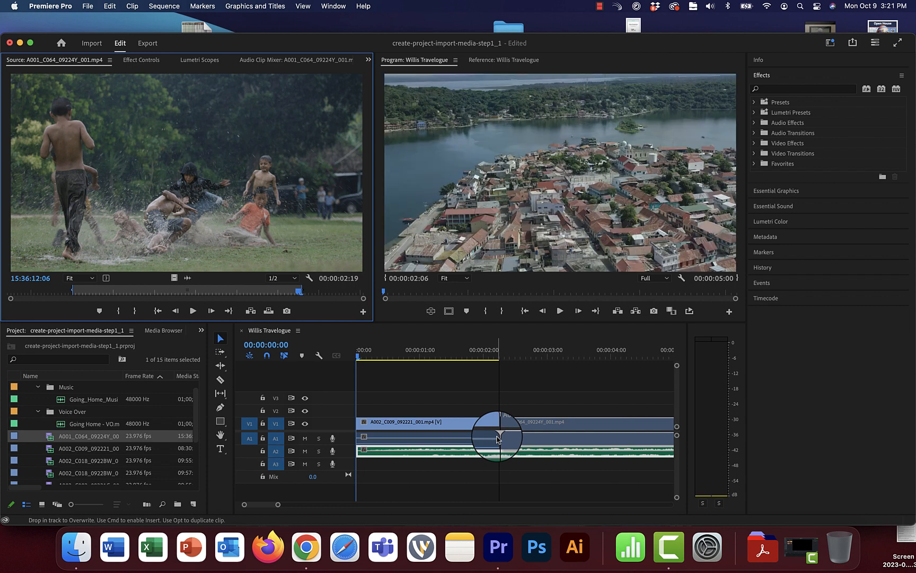
left_click(368, 438)
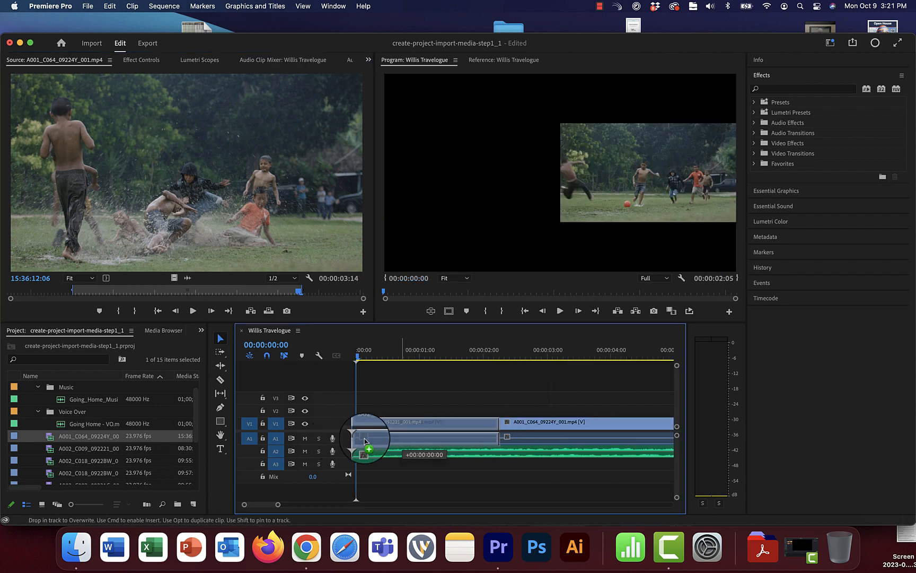
- Play the sequence from the start of the soccer clip until past its end
left_click_drag(561, 358, 508, 356)
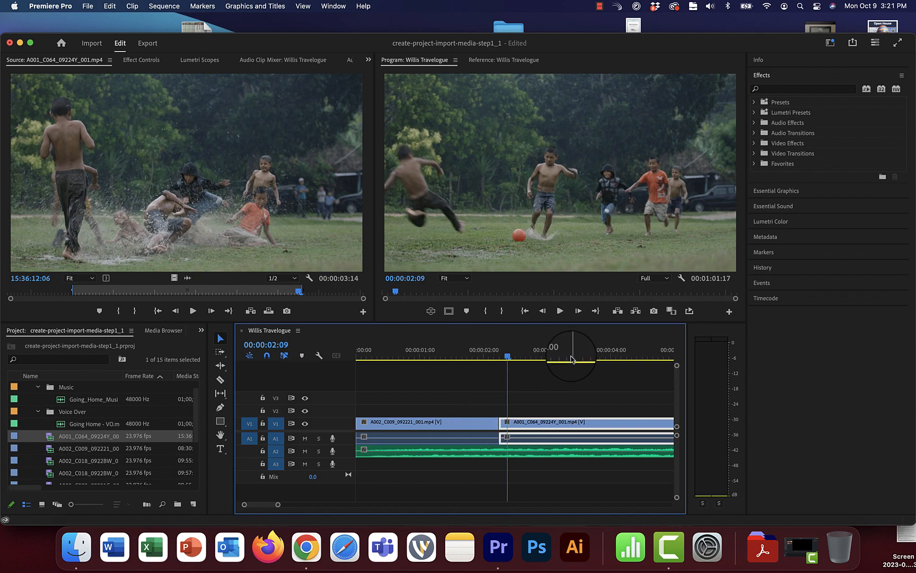
key("space")
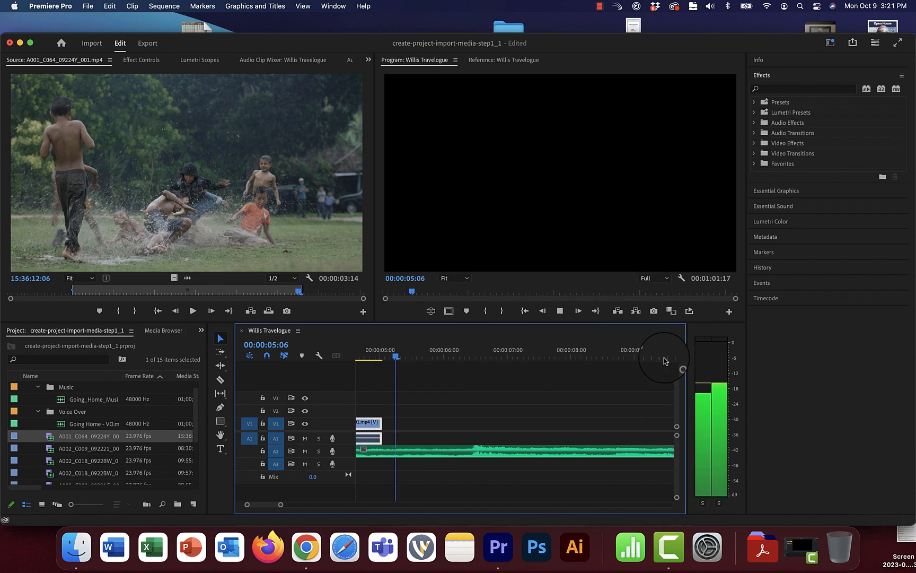
key("space")
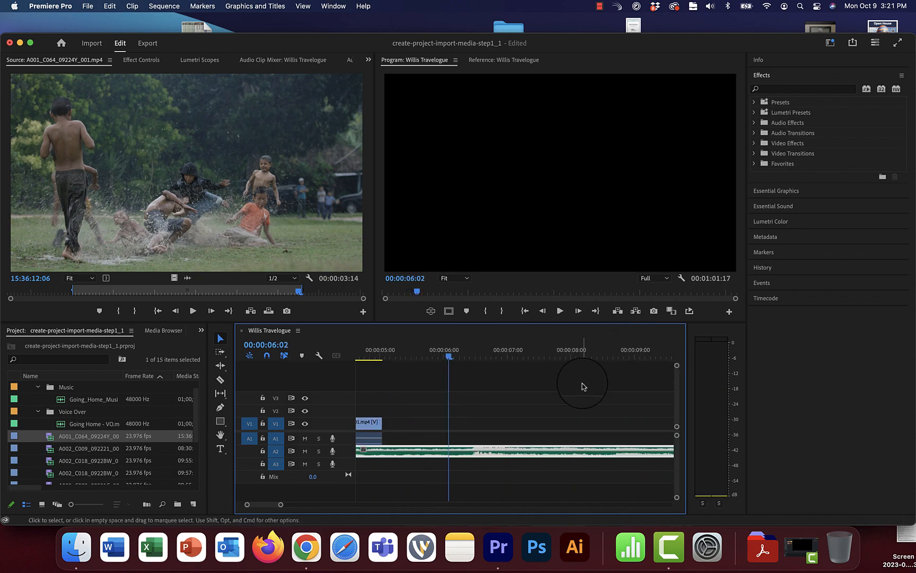
- Zoom the timeline out to examine the full length of the music, and move the playhead to 00:00:23:06
key("super+minus")
key("super+equal")
key("minus")
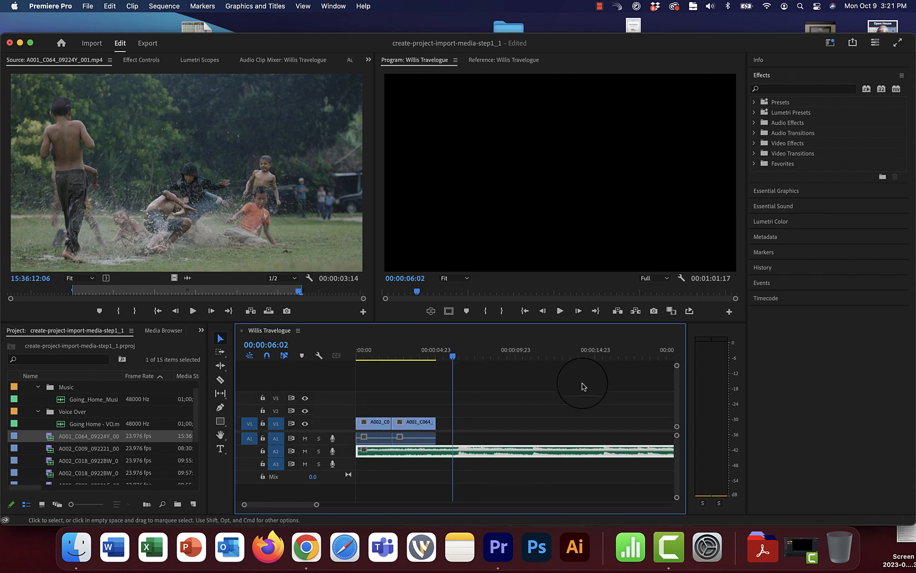
key("equal")
key("minus")
key("minus")
key("minus")
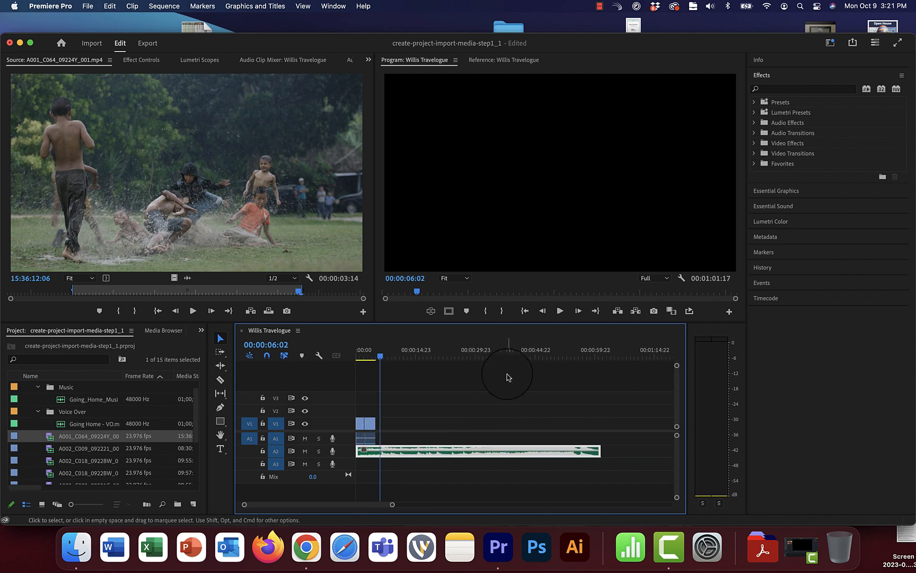
left_click_drag(507, 378, 449, 403)
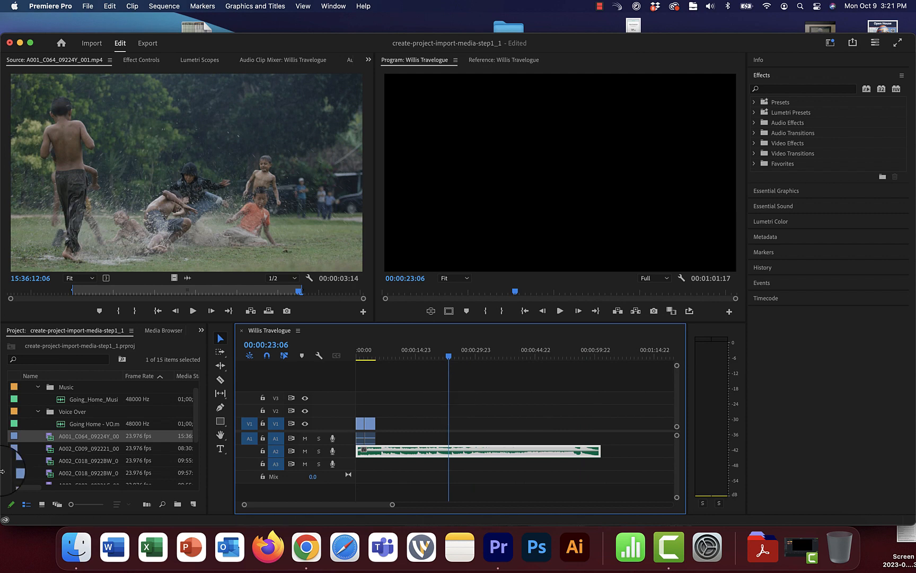
- Preview A002_C018_0922BW_001.mp4, and append the five project clips from it through the A004_C010 clip after the soccer clip on V1
double_click(59, 460)
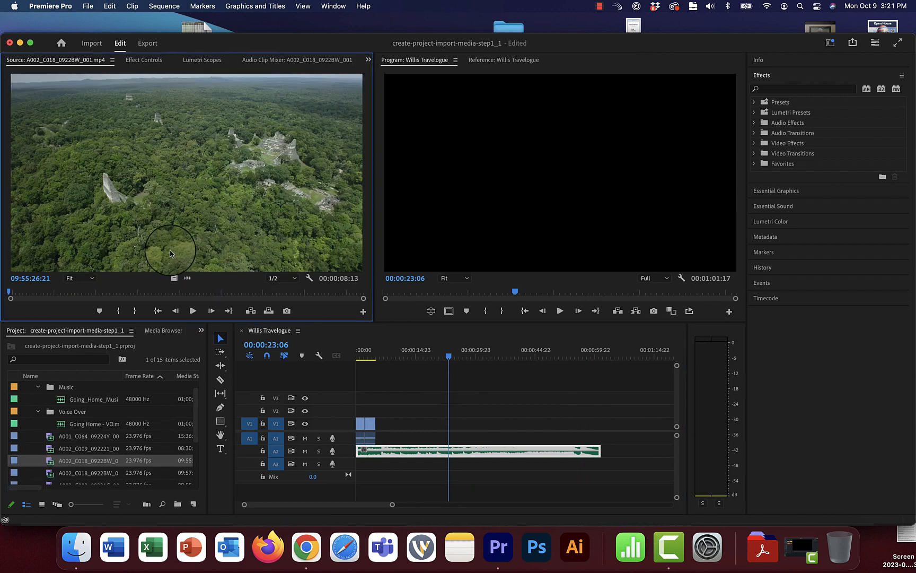
left_click(102, 291)
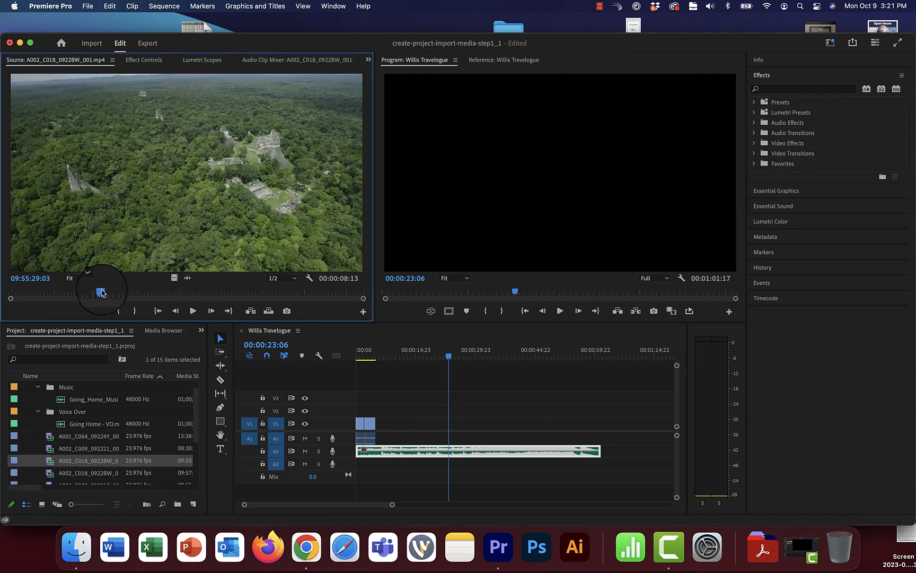
scroll(97, 437, "down", 3)
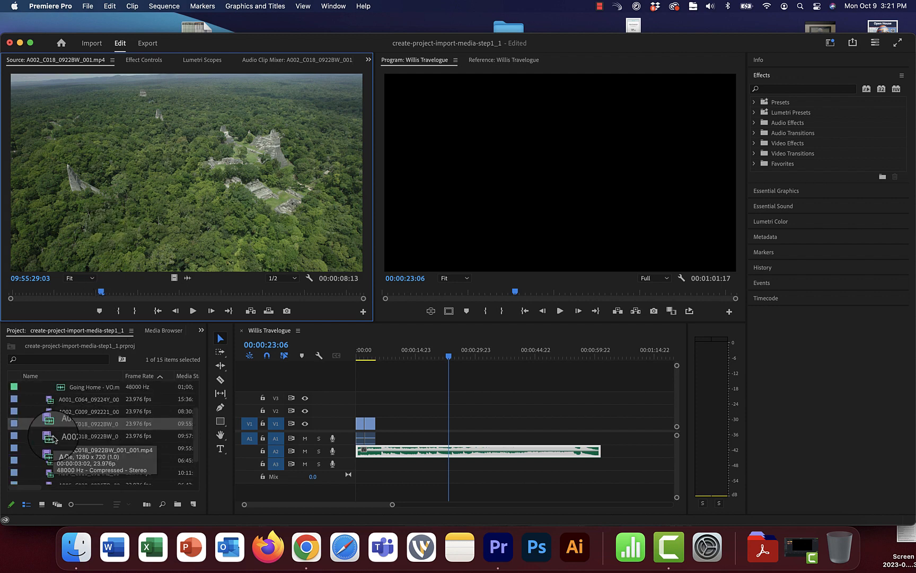
left_click(51, 472, "shift")
left_click_drag(50, 473, 272, 231)
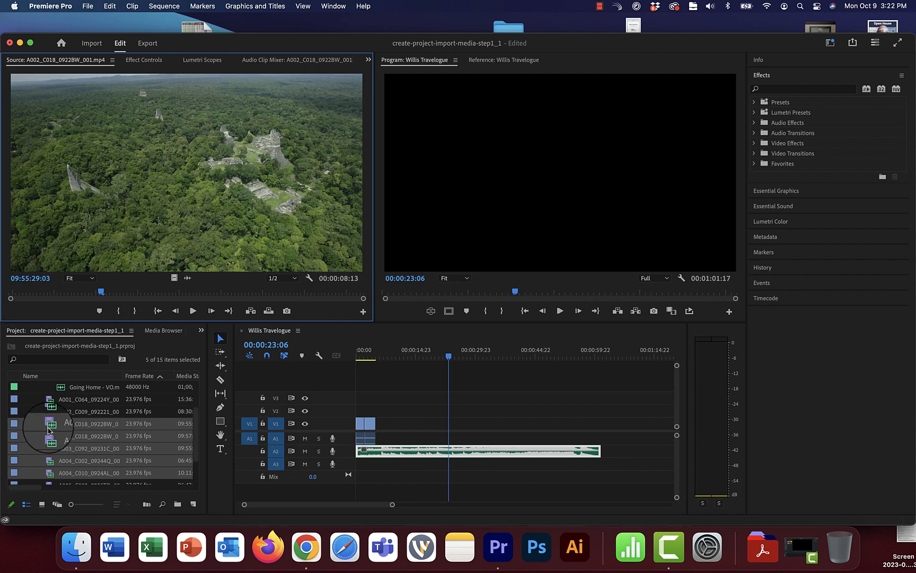
left_click_drag(49, 429, 422, 434)
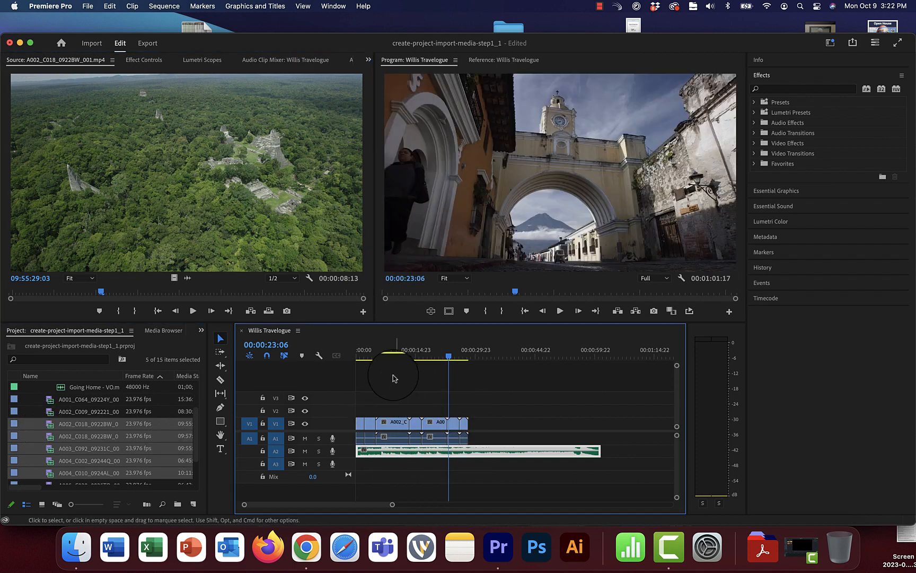
- Review the newly appended clips in the sequence by moving the playhead to about 00:00:13:11
scroll(128, 447, "down", 3)
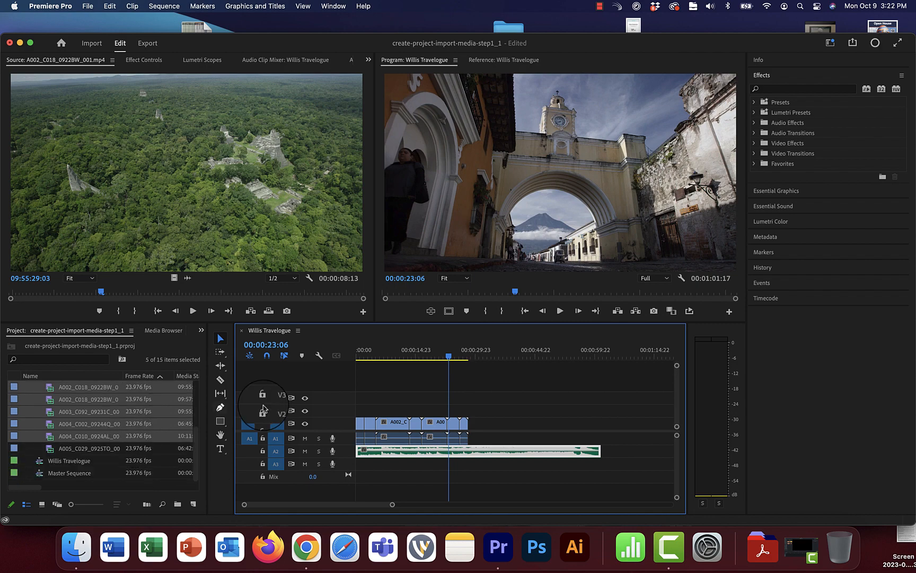
left_click(424, 354)
left_click(412, 354)
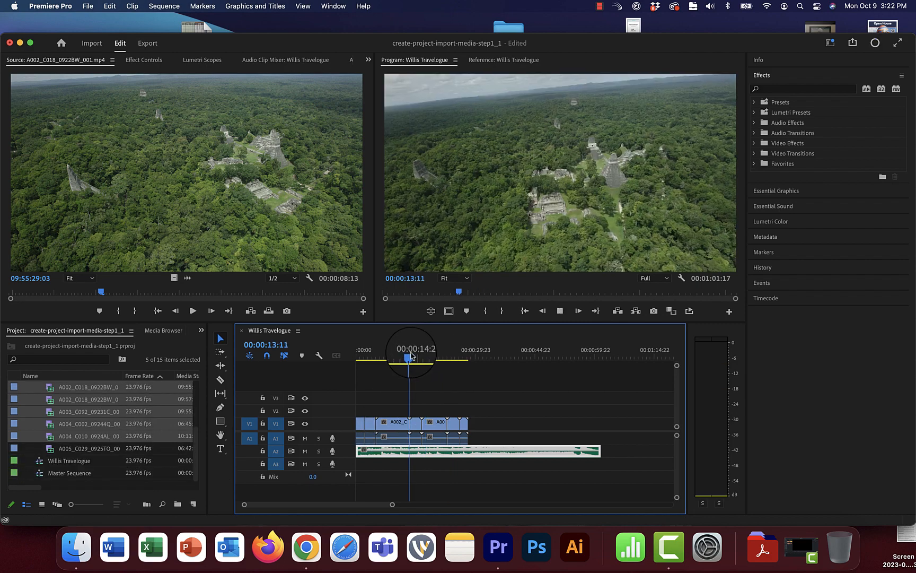
- Play the sequence to about 00:00:21:14 and trim the end of the music on A2 to match the end of the last video clip
key("space")
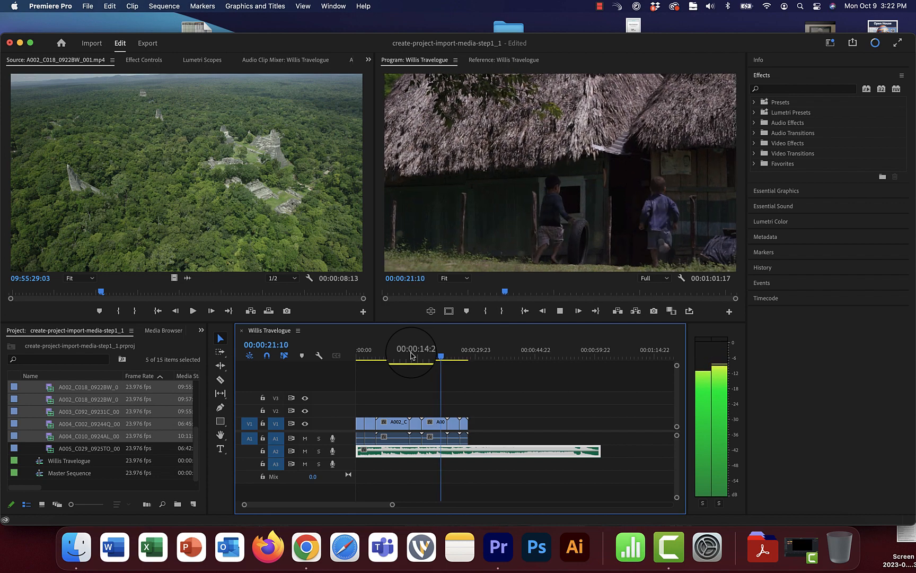
key("space")
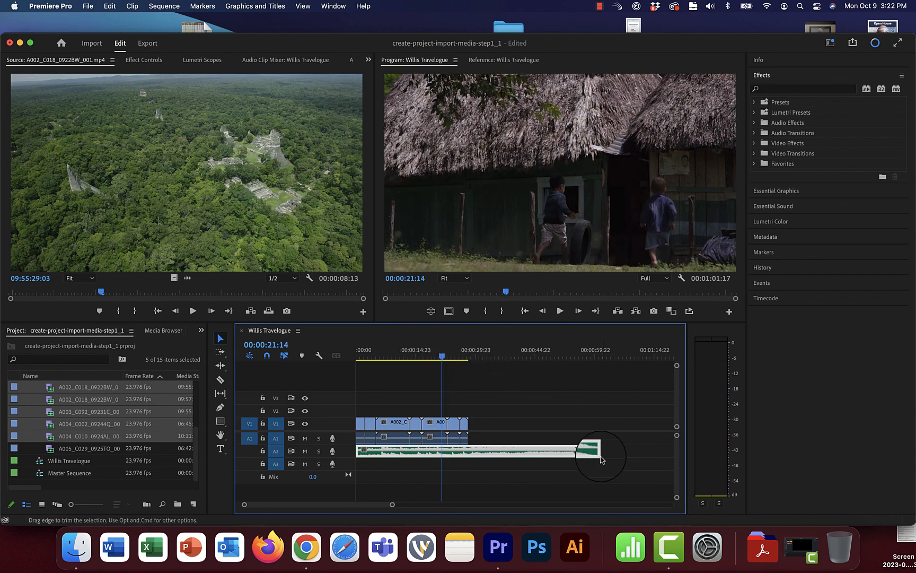
left_click_drag(601, 459, 468, 454)
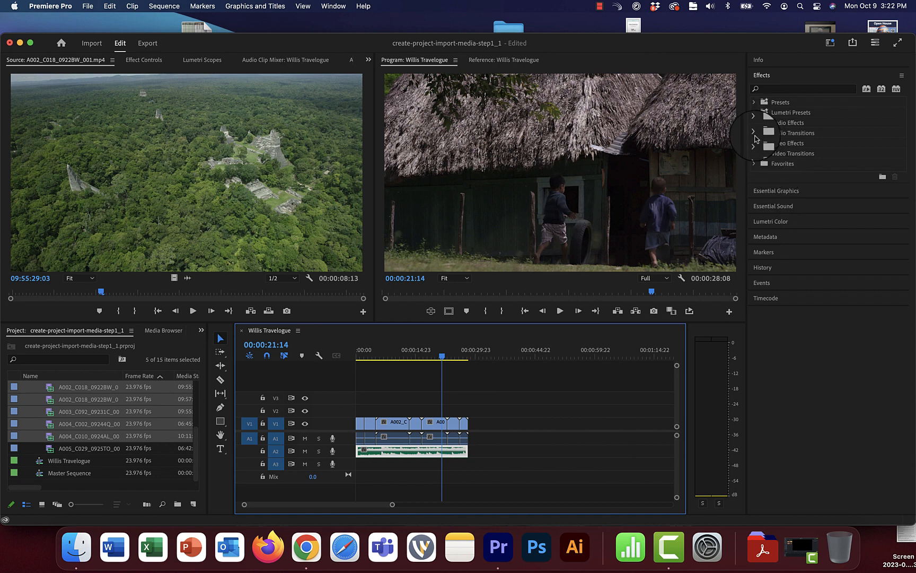
- Try to apply the Constant Power crossfade to the end of the music clip on A2
left_click(753, 132)
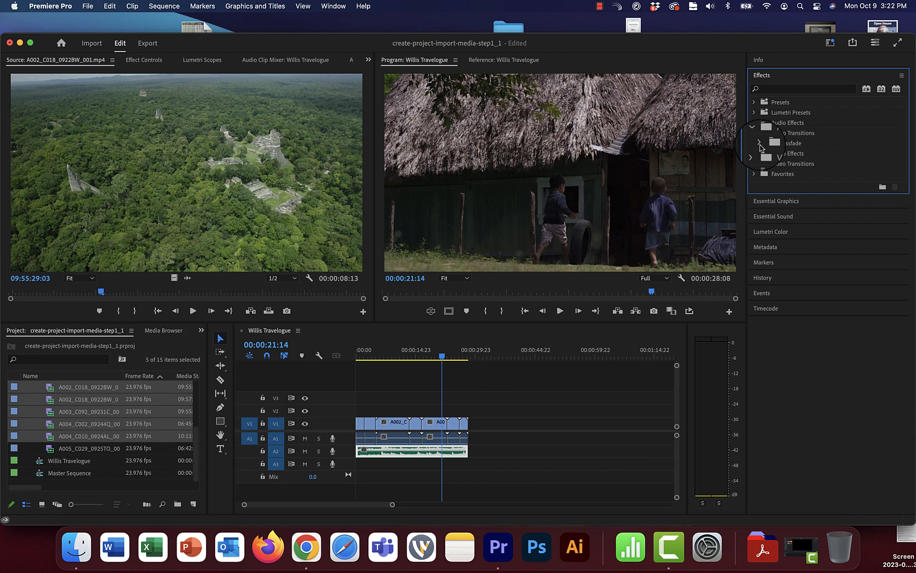
left_click(759, 144)
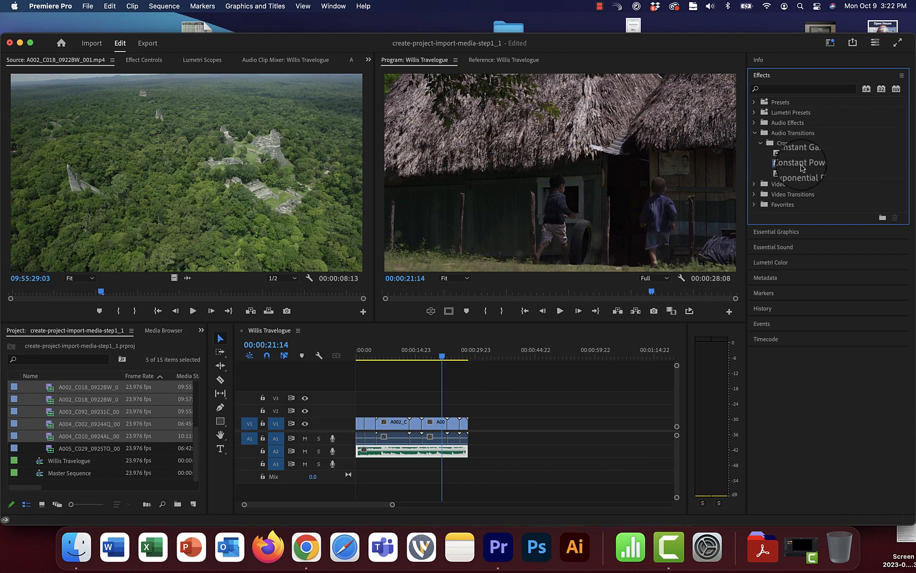
left_click_drag(801, 168, 513, 377)
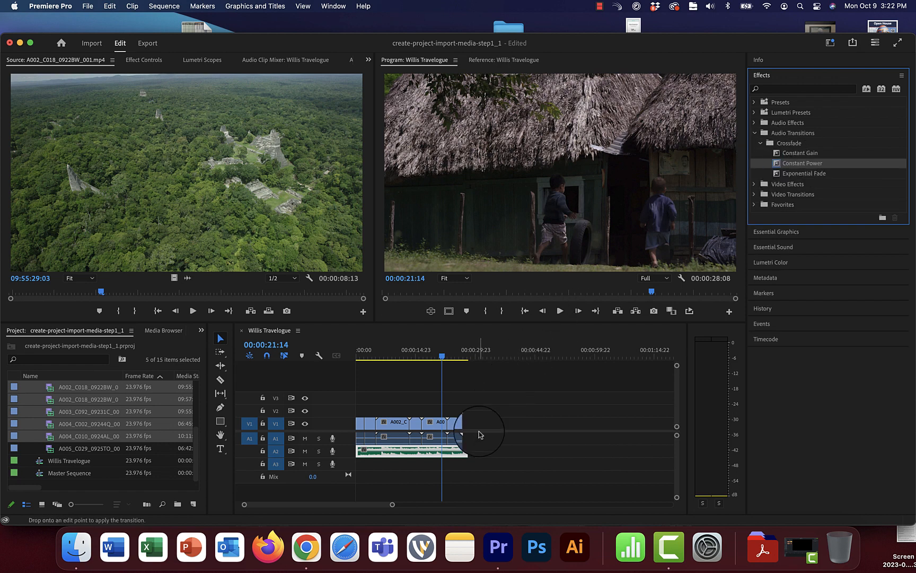
left_click_drag(479, 434, 467, 452)
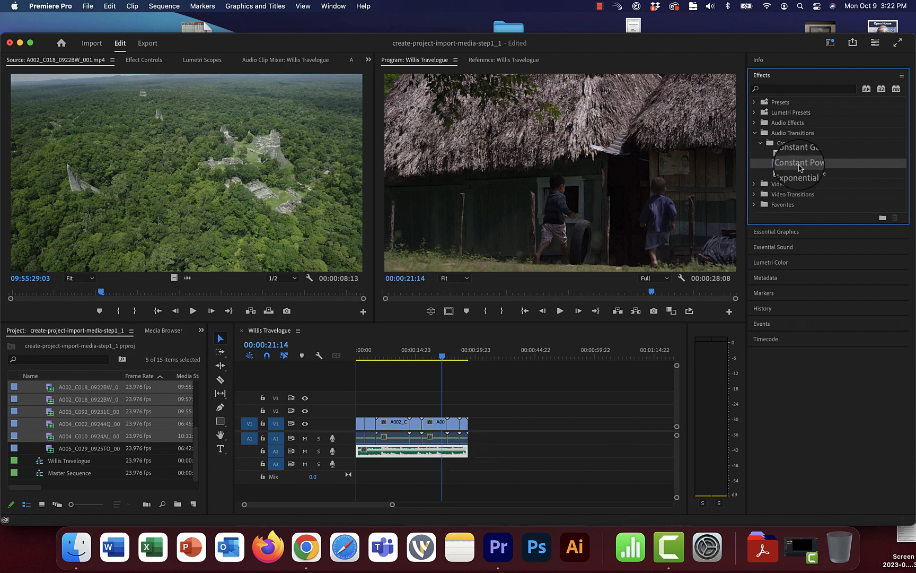
- Apply the Constant Power crossfade to the end of the music on A2 and play the fade from 00:00:26:19
key("equal")
key("equal")
key("equal")
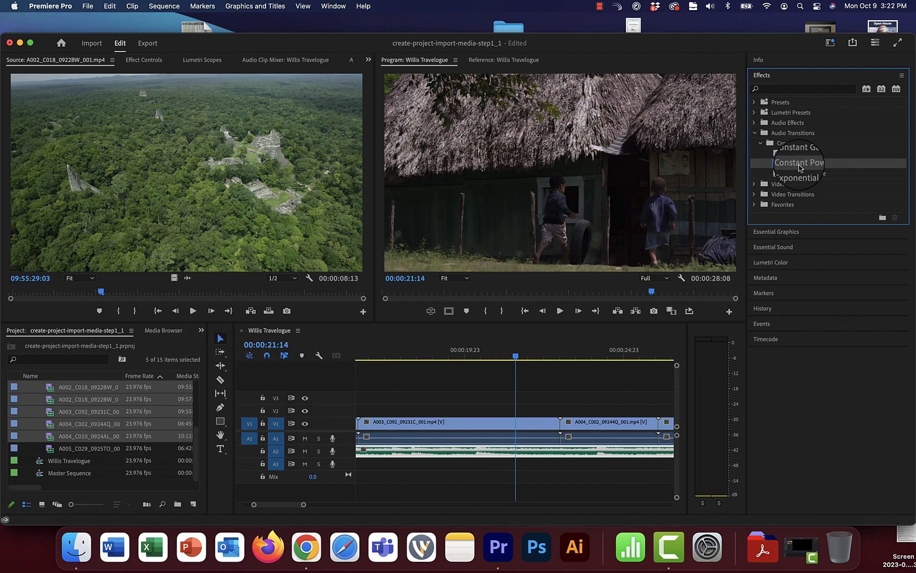
left_click(556, 432)
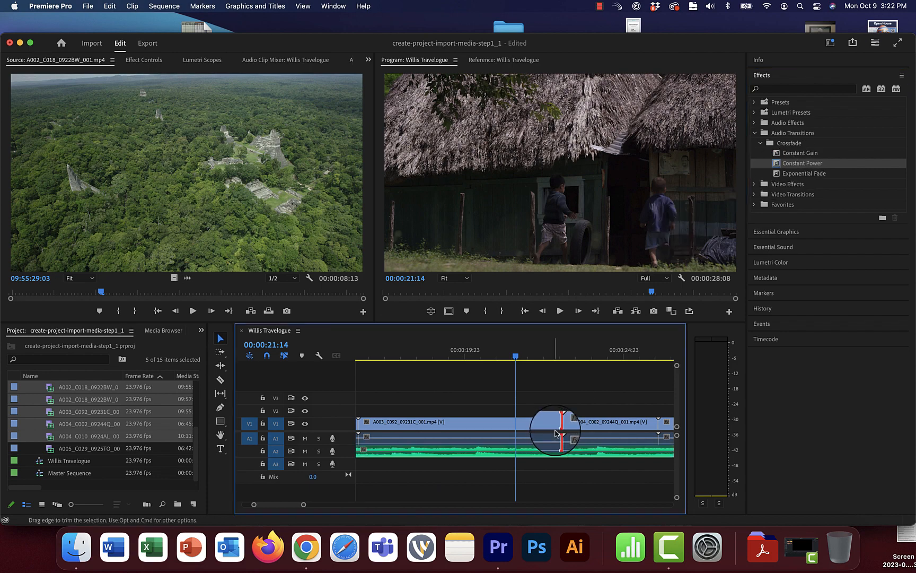
key("Down")
key("Down")
key("Down")
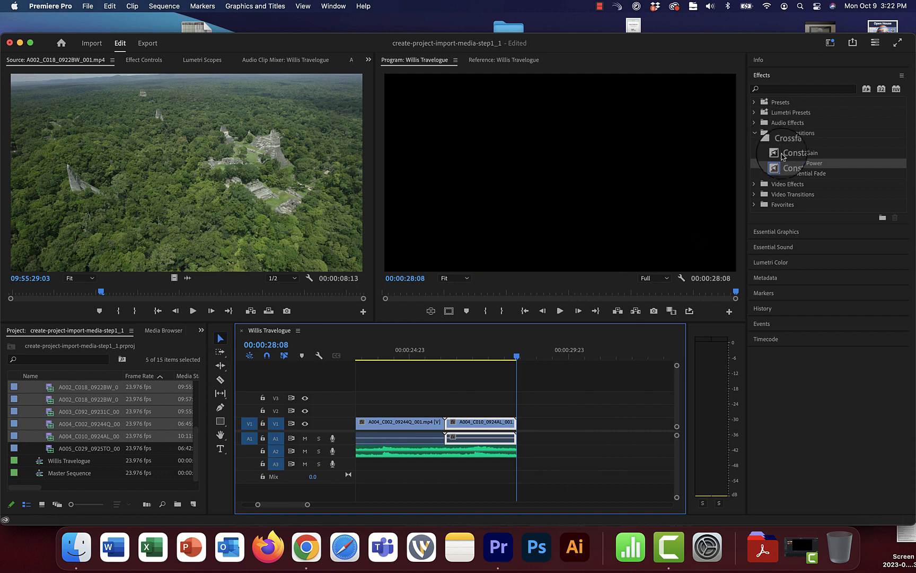
left_click_drag(790, 164, 641, 244)
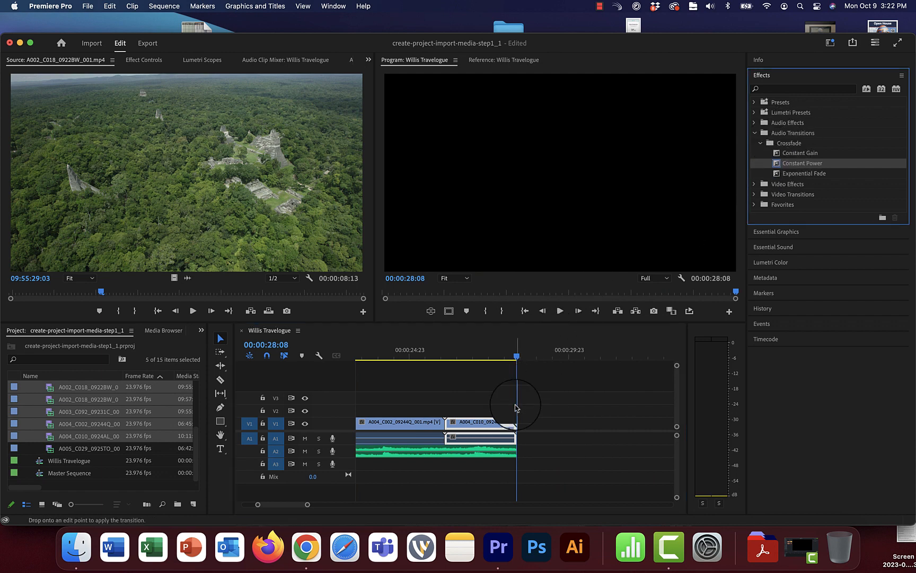
left_click_drag(515, 408, 512, 454)
left_click(467, 354)
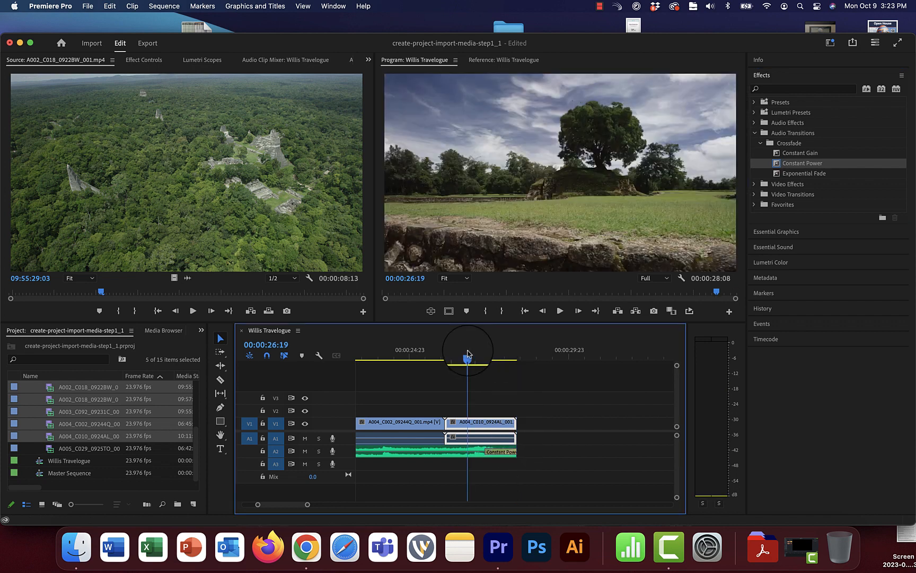
key("space")
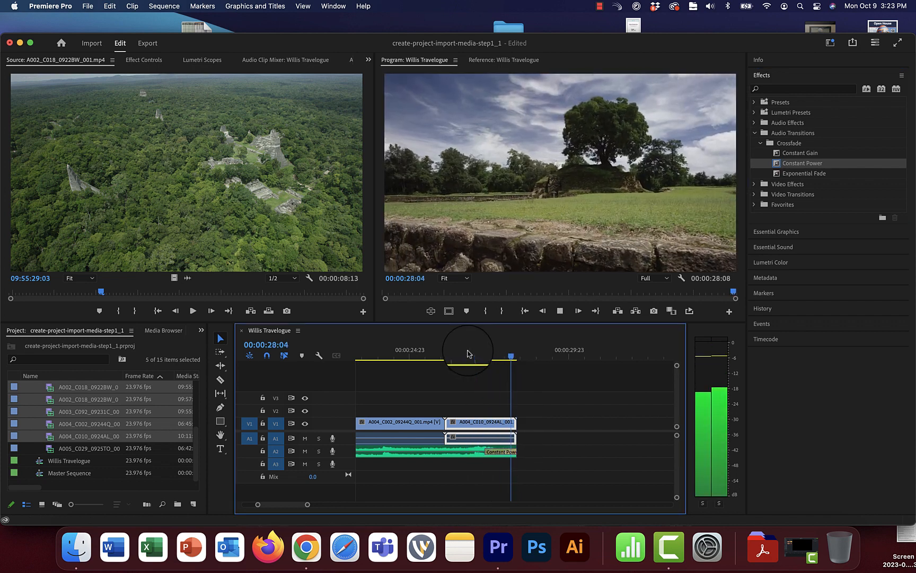
- Set the duration of the music's Constant Power transition to 4 seconds and play the fade from 00:00:24:06
double_click(509, 422)
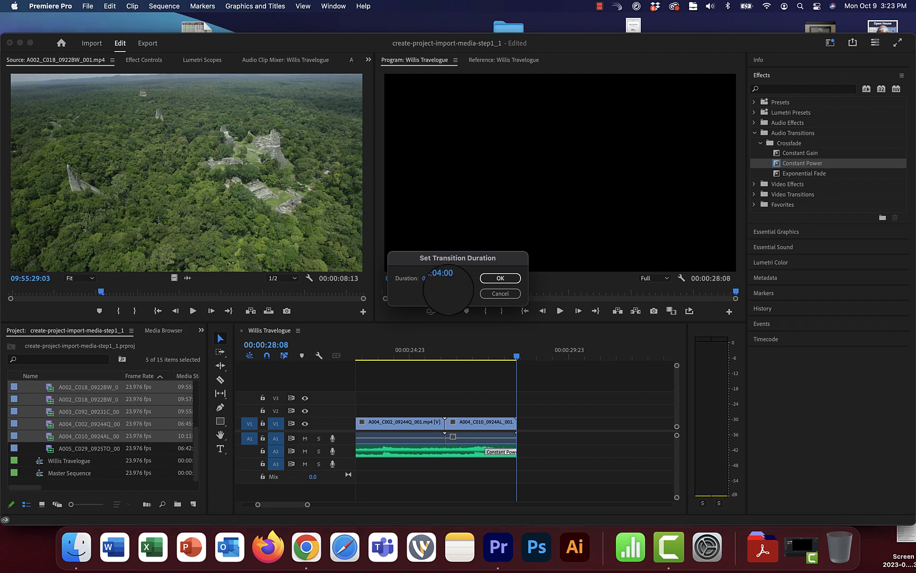
key("Return")
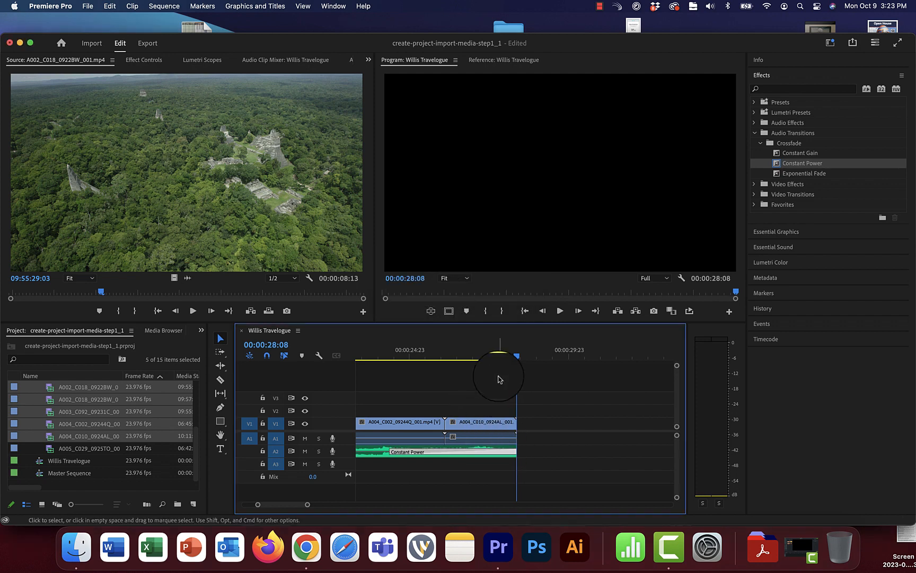
left_click(389, 354)
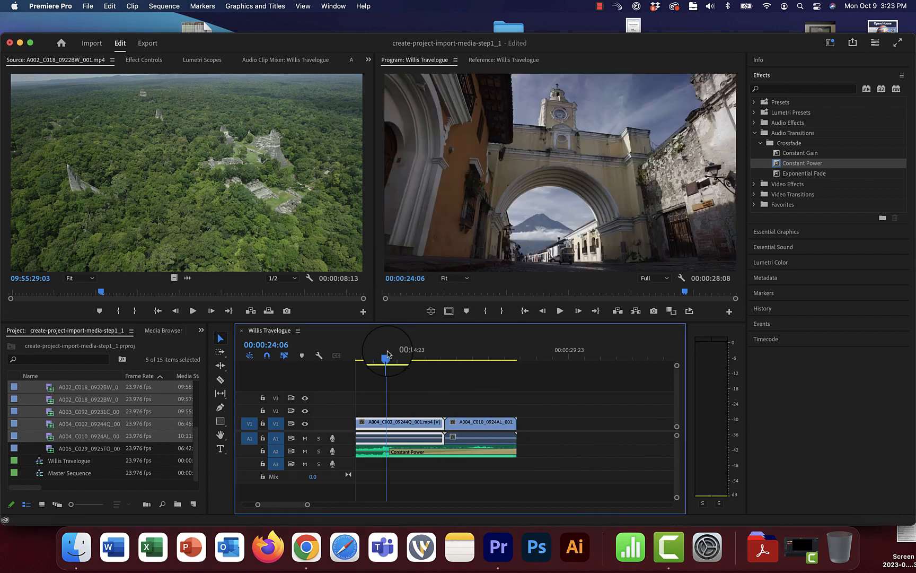
key("space")
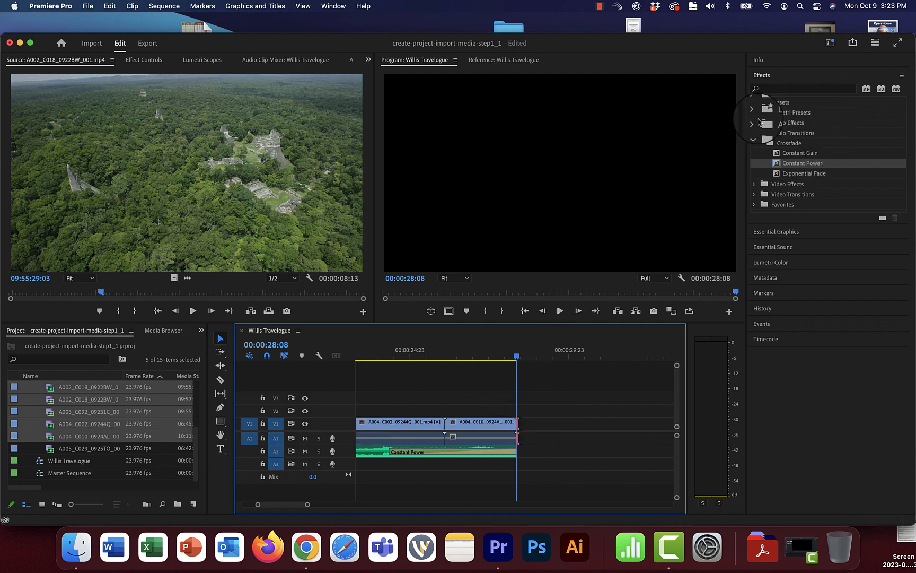
- Try the Cross Dissolve video transition at the end of the last clip on V1, scrub to 00:00:28:02, and undo it
left_click(755, 132)
left_click(755, 153)
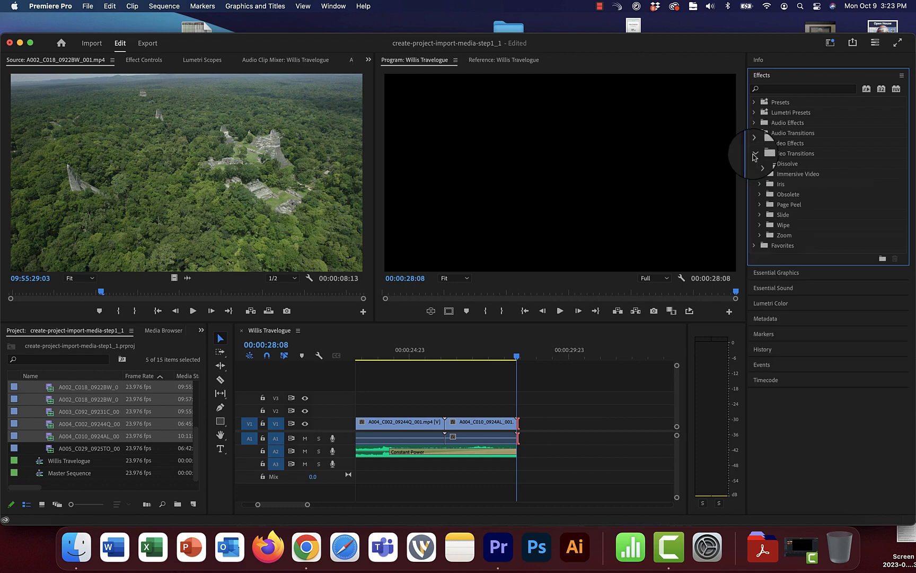
left_click(761, 168)
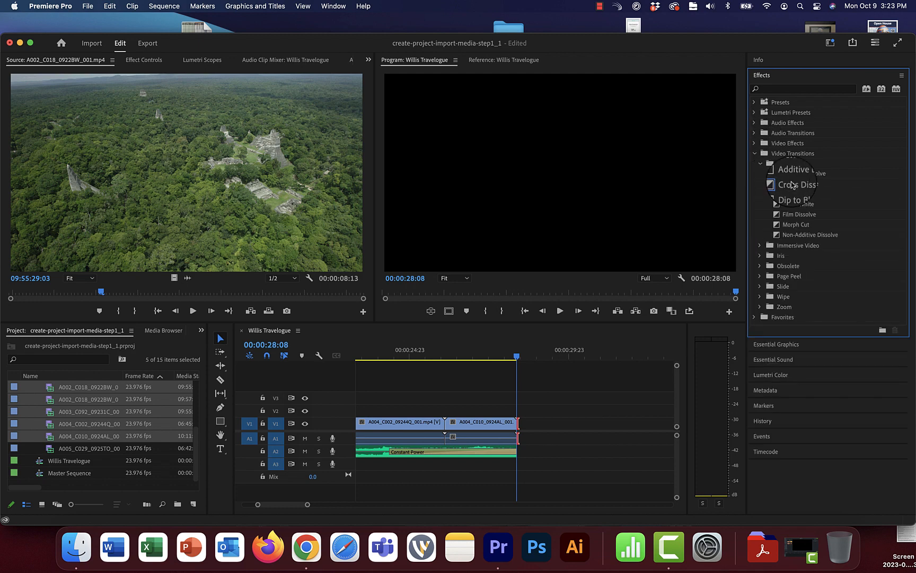
left_click_drag(793, 184, 512, 427)
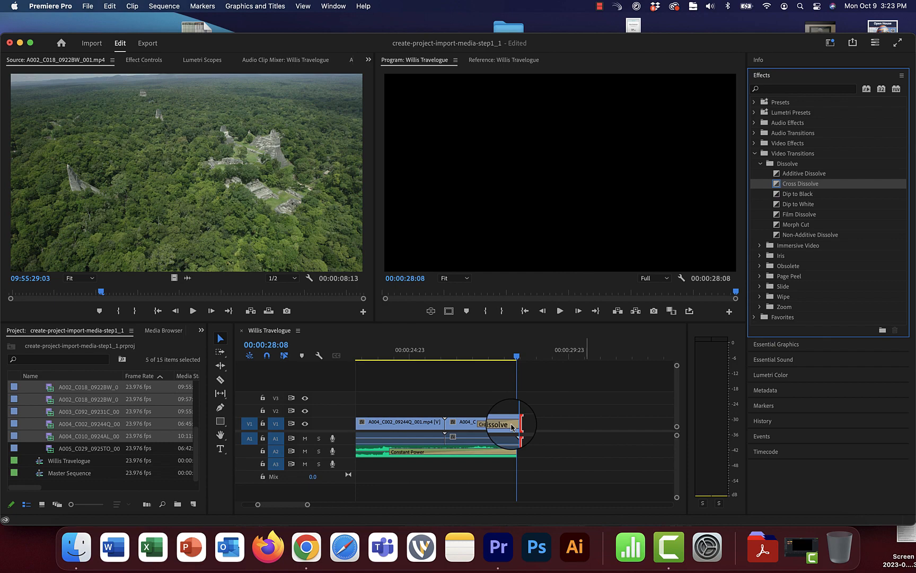
mouse_move(505, 356)
left_mouse_down()
mouse_move(527, 357)
mouse_move(507, 369)
left_mouse_up()
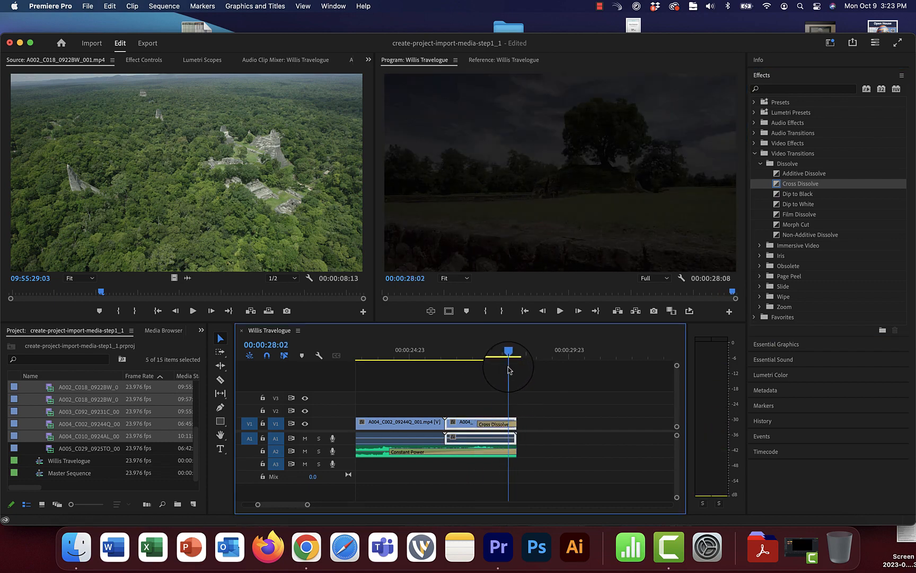
key("super+z")
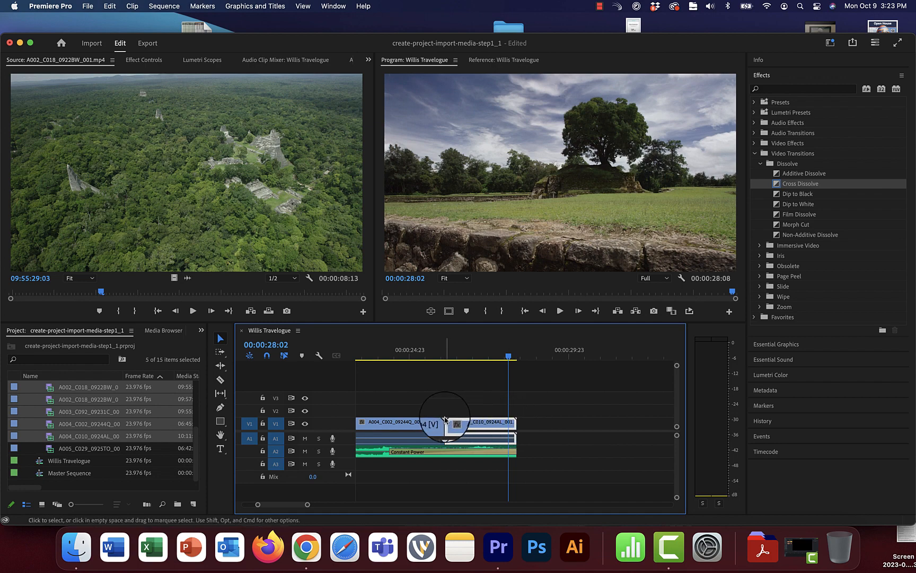
- Apply the default Cross Dissolve transition to the end of the last clip on V1 and play the fade-out
left_click(445, 419)
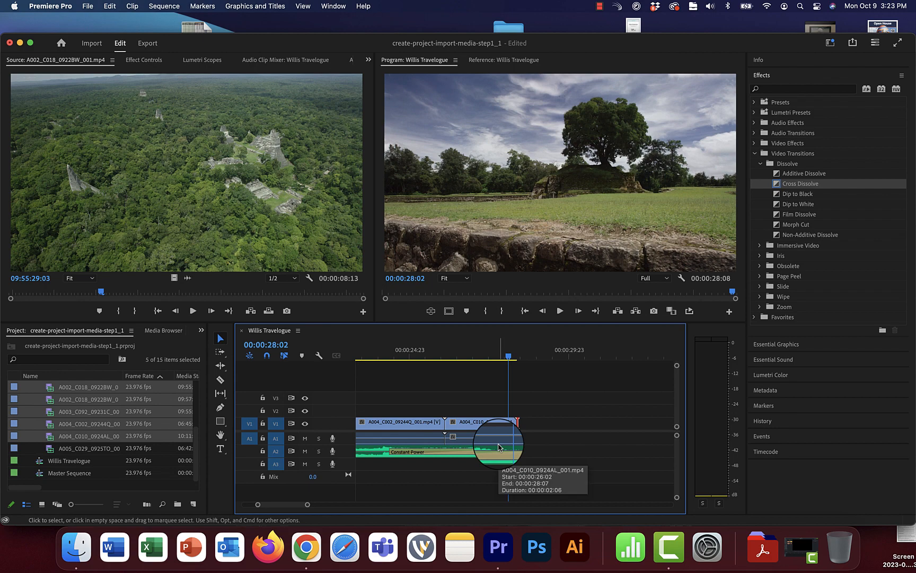
key("super+d")
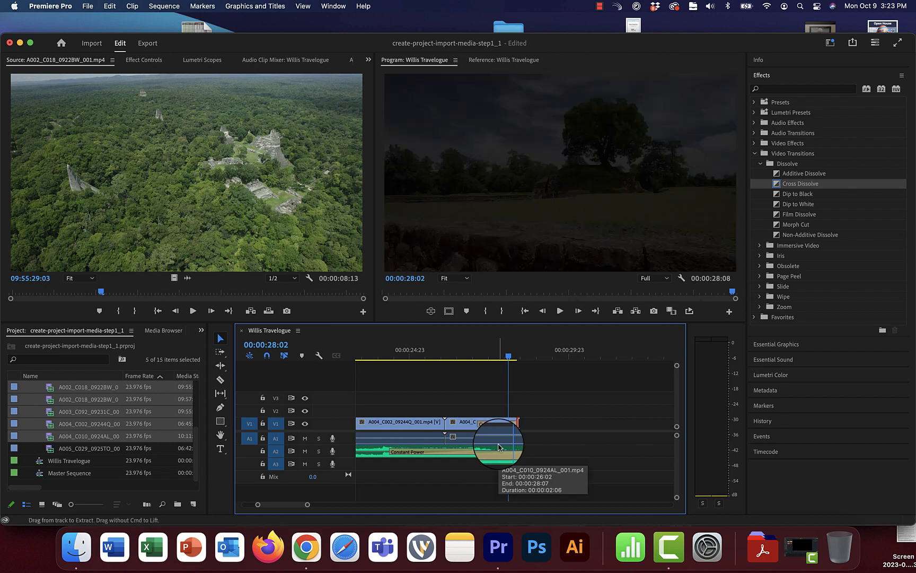
left_click(473, 356)
key("space")
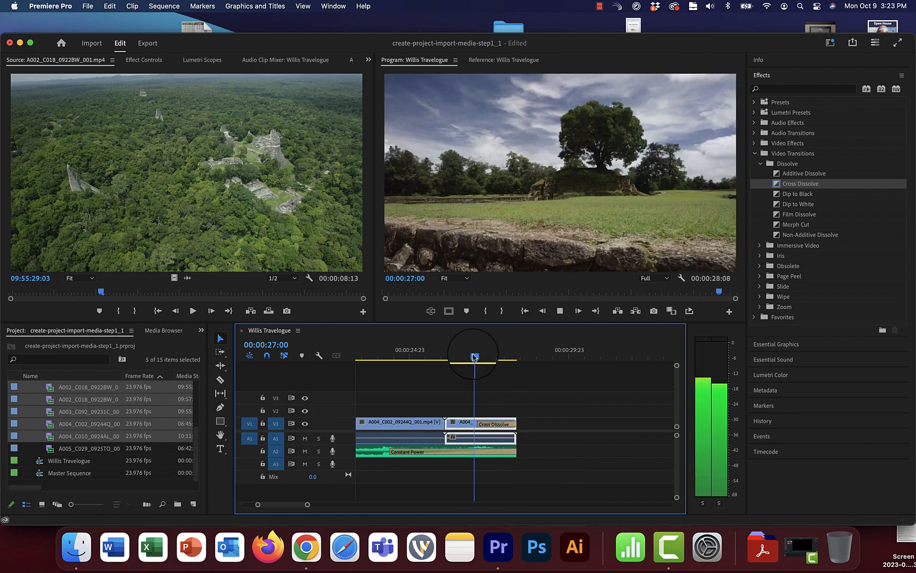
key("space")
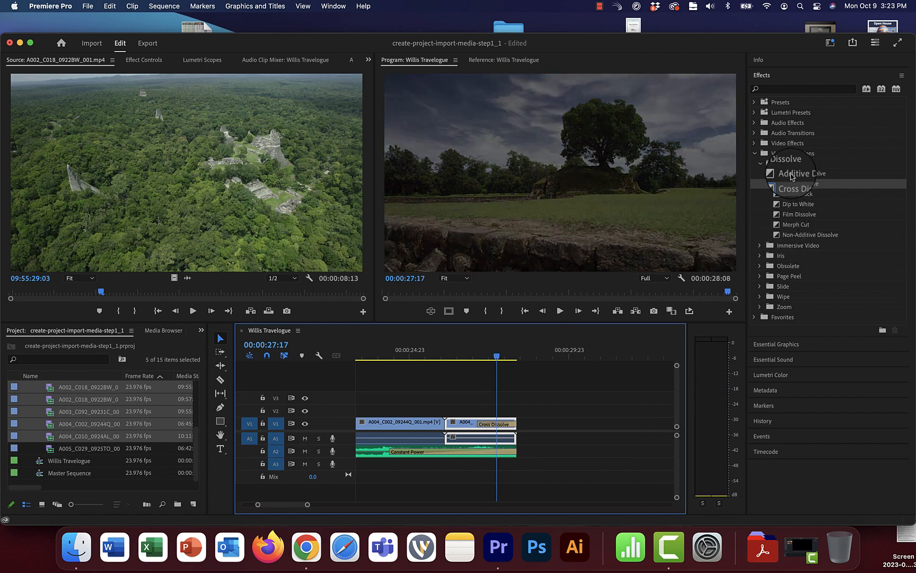
- Apply the default Cross Dissolve to the start of the first clip on V1 and play from the beginning to 00:00:07:10
left_click(793, 174)
scroll(484, 371, "left", 10)
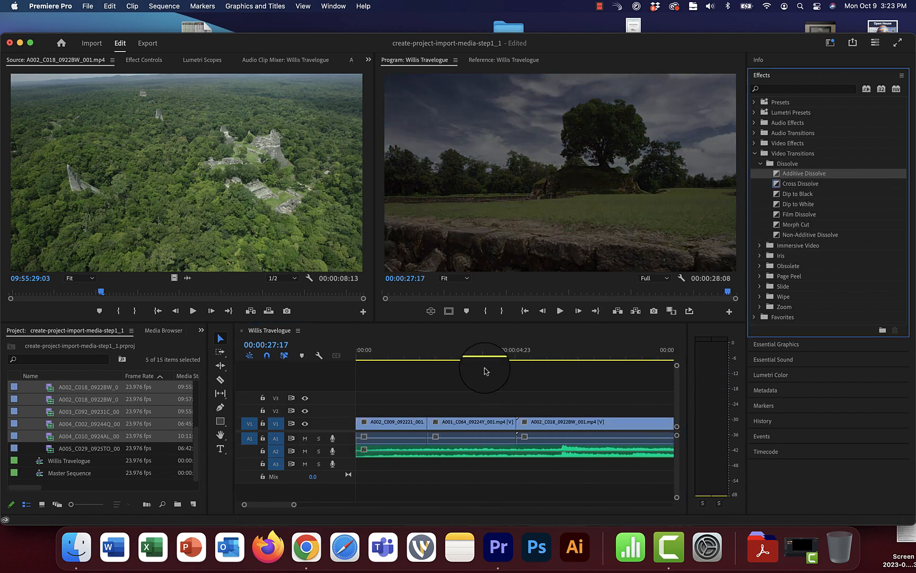
left_click(357, 424)
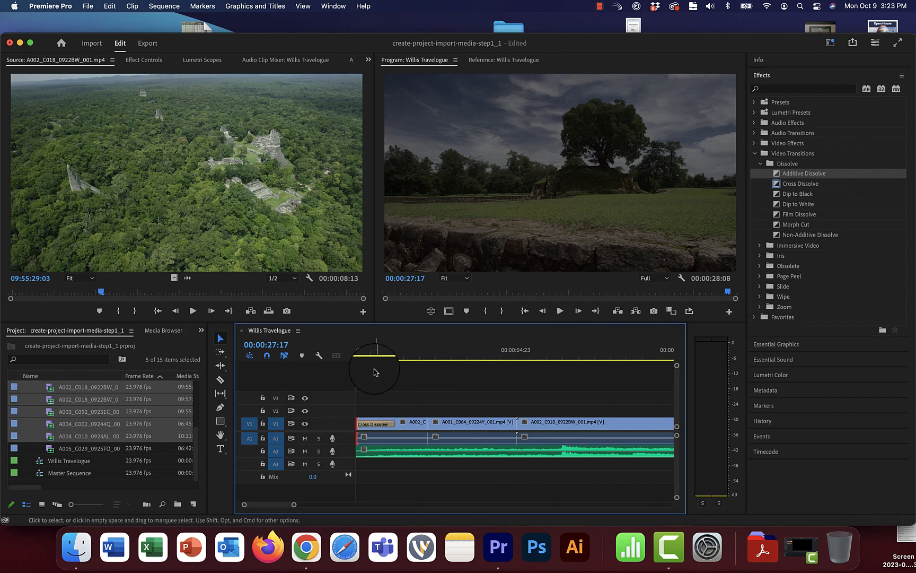
left_click_drag(374, 351, 349, 364)
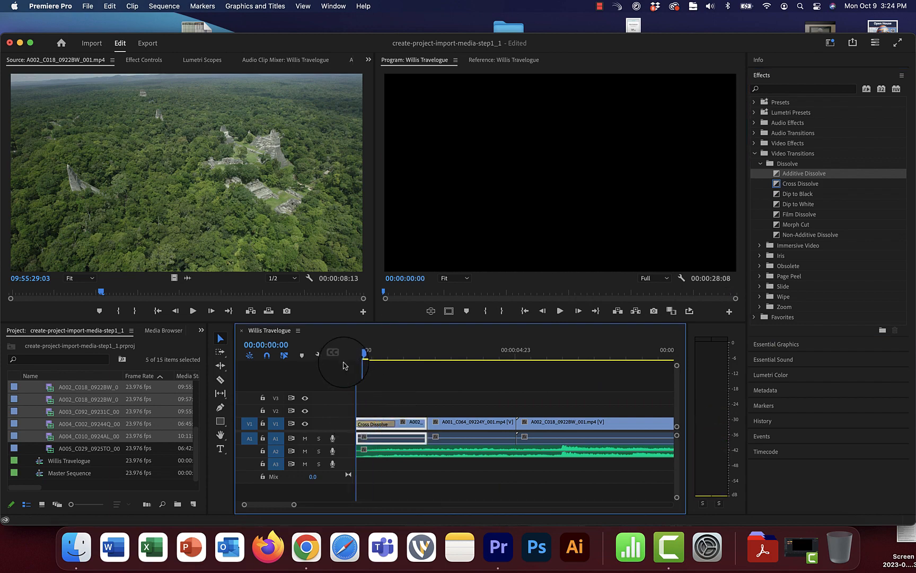
key("space")
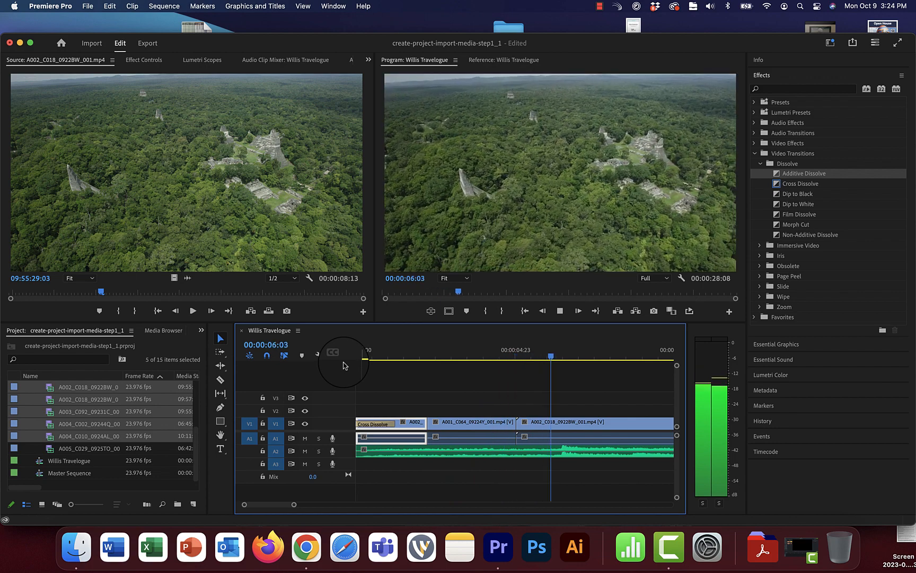
key("space")
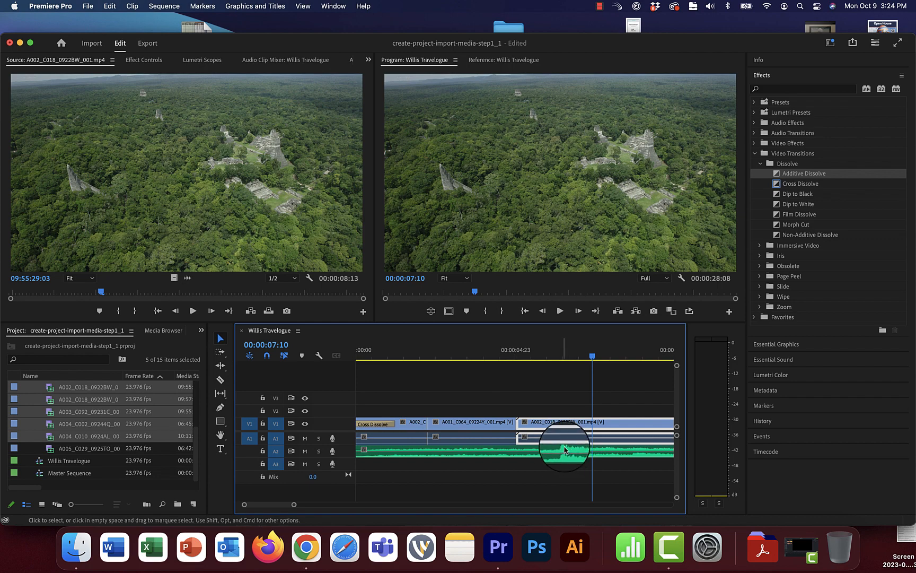
- Retime the opening cuts: start A002_C018 at the music's swell, move A001_C064 against it, and extend A002_C009 to fill the gap
left_click_drag(520, 426, 561, 423)
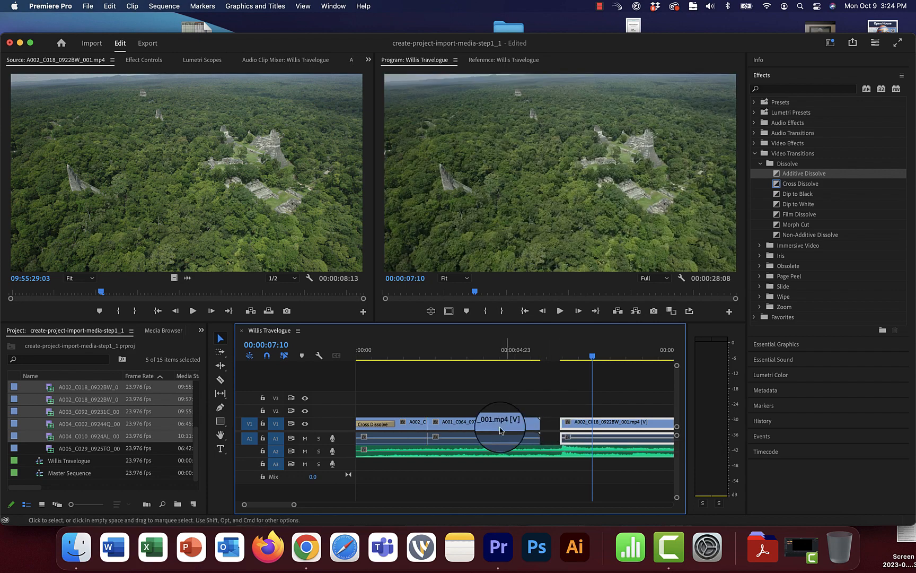
left_click_drag(491, 422, 512, 424)
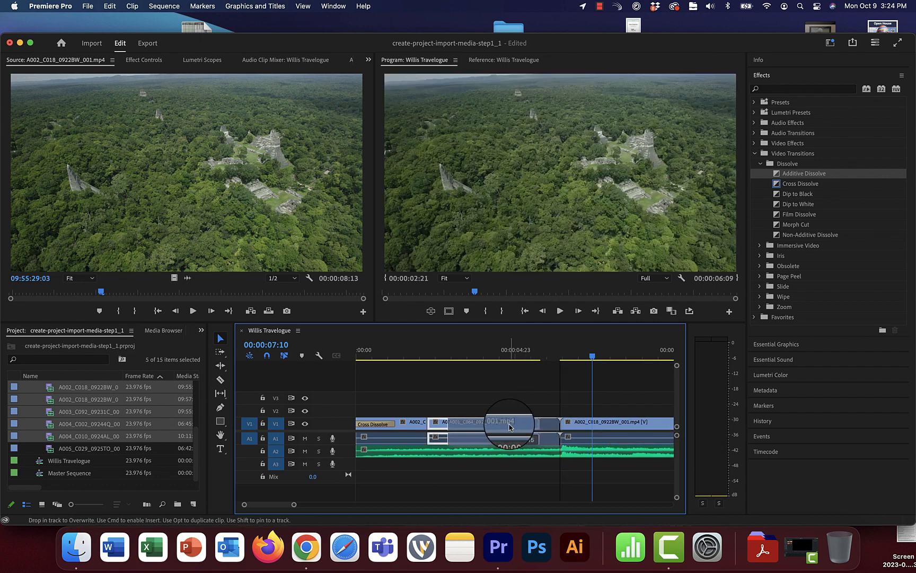
left_click_drag(429, 429, 447, 425)
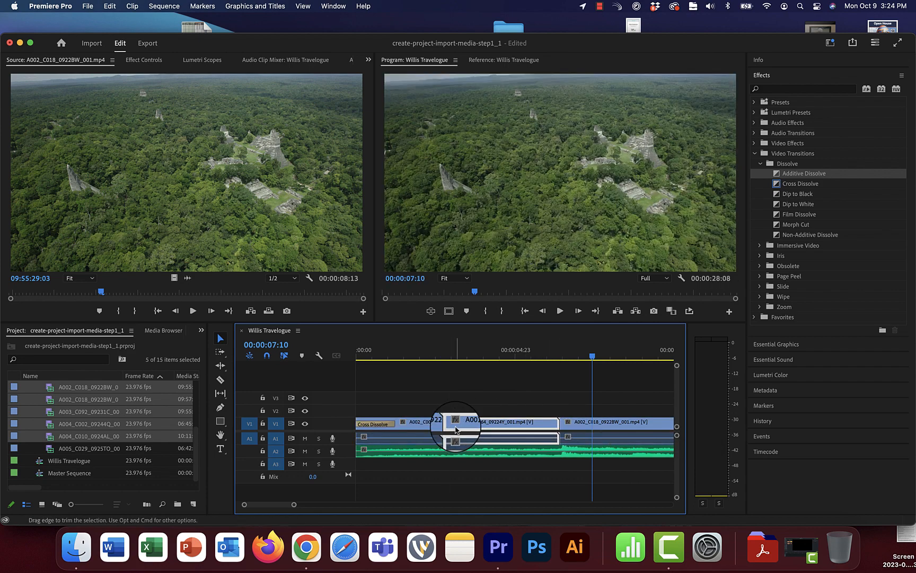
left_click_drag(441, 353, 426, 354)
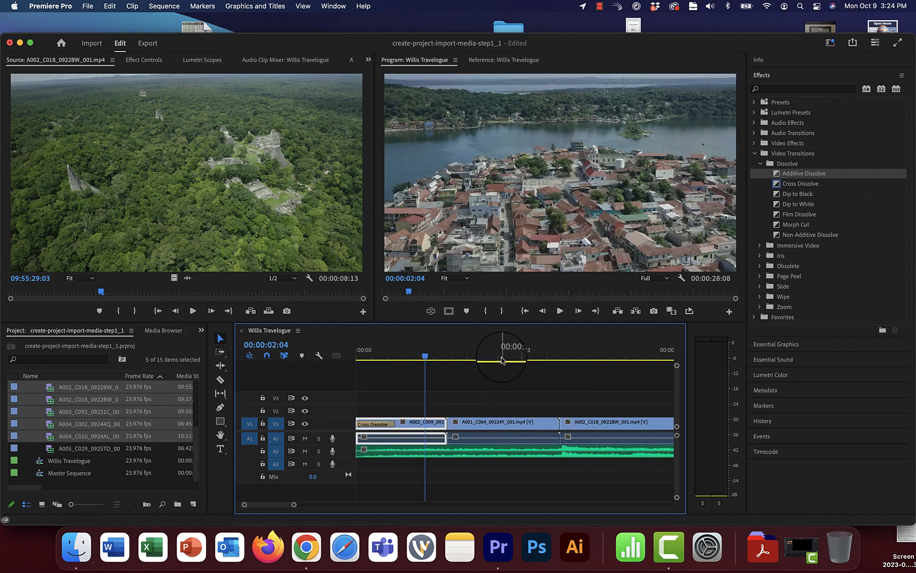
- Play the retimed opening from 00:00:02:04 to 00:00:09:07 to check the cuts against the music
key("space")
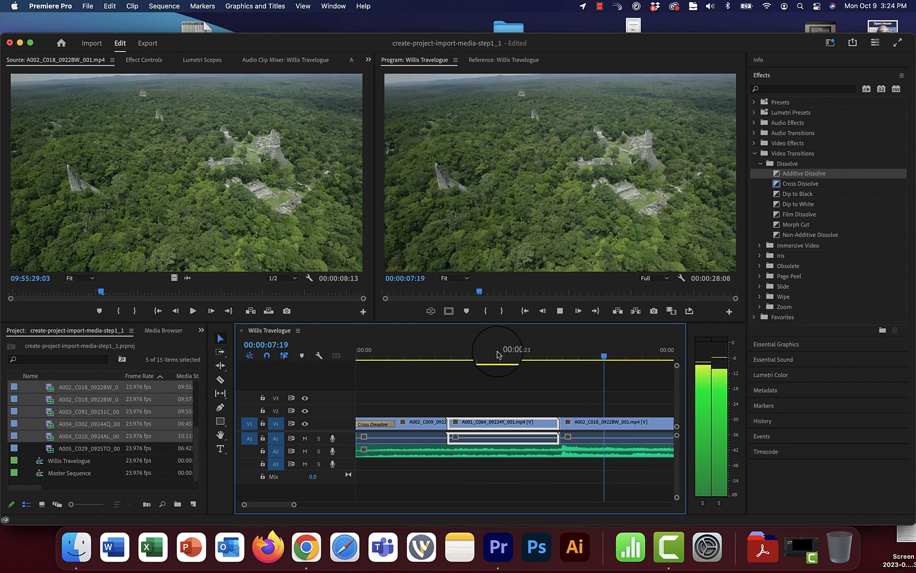
key("space")
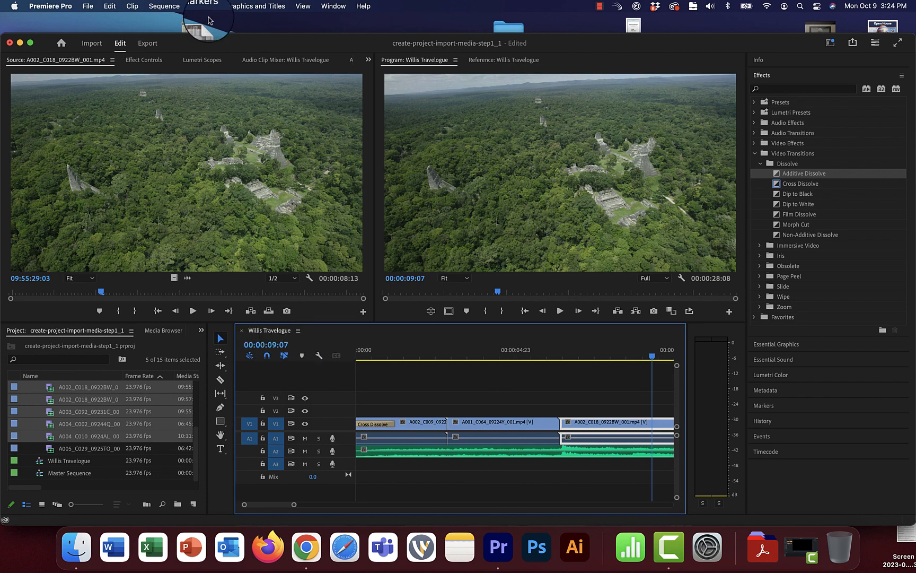
- Export the travelogue sequence as a media file to Documents/Fall 2023/COMM 241, removing the _1 suffix from the file name
left_click(85, 8)
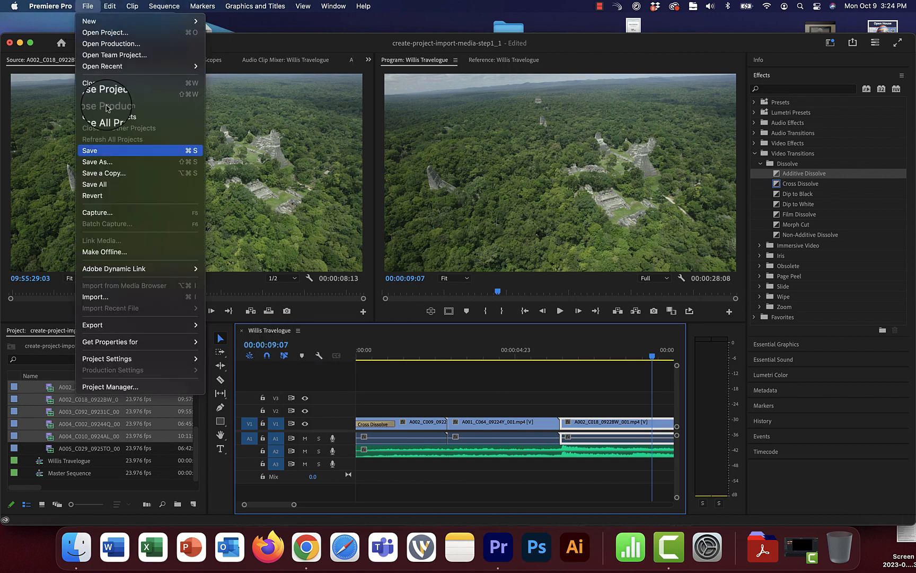
mouse_move(168, 326)
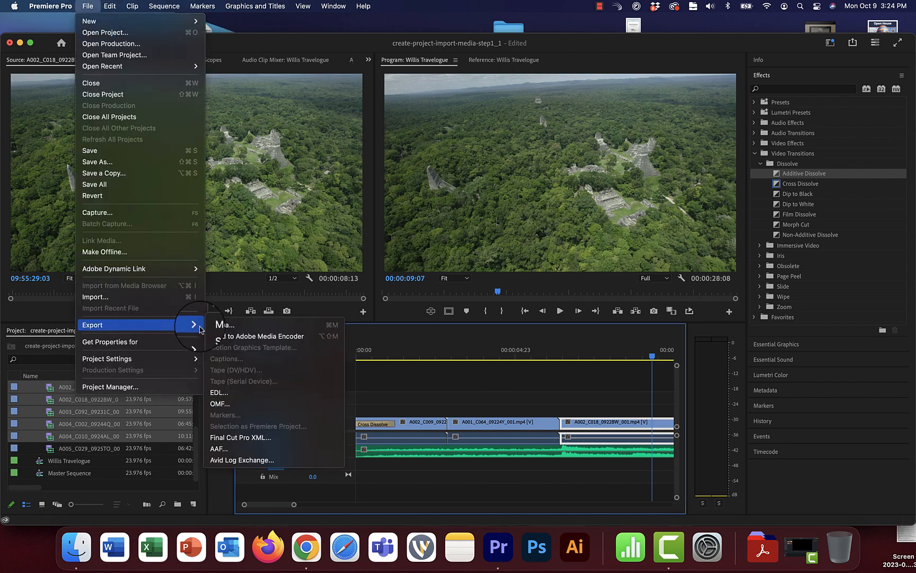
left_click(217, 324)
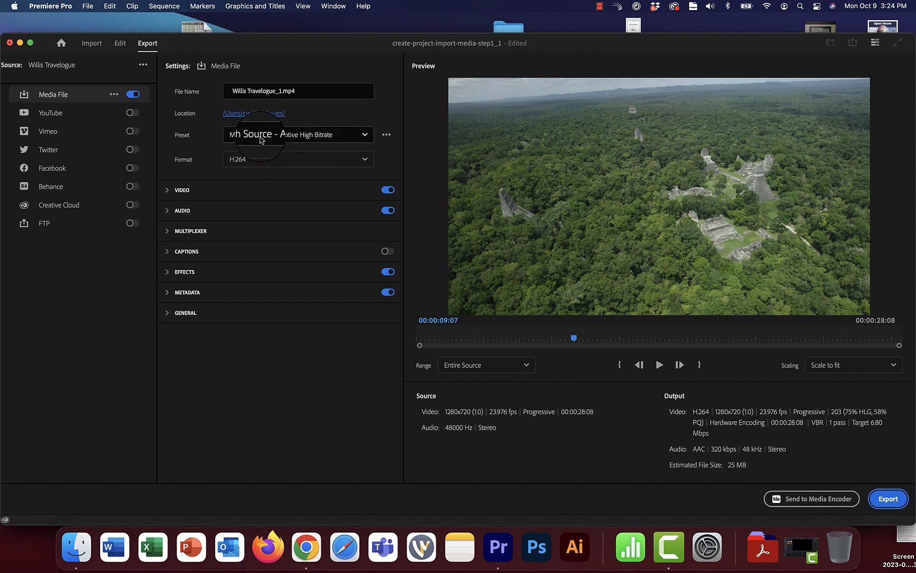
left_click(272, 115)
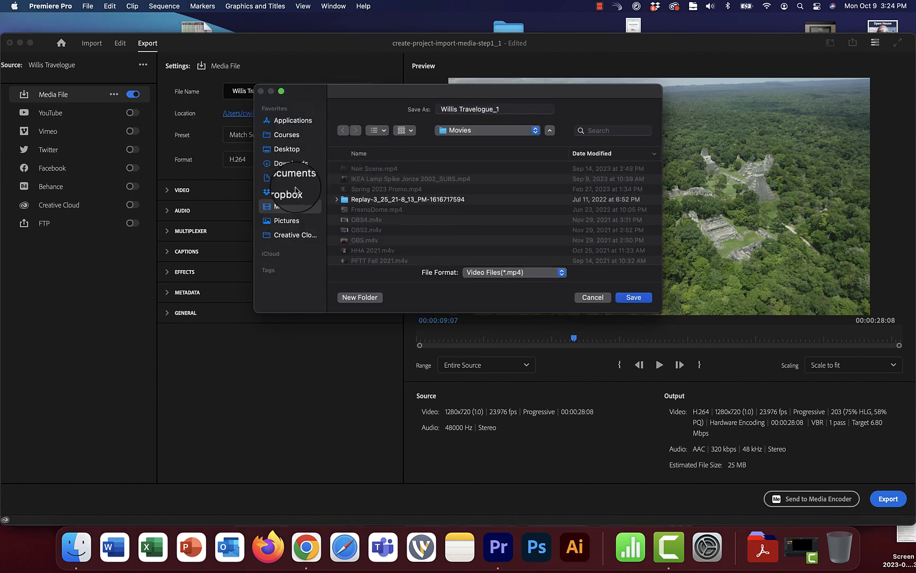
left_click(291, 177)
double_click(361, 178)
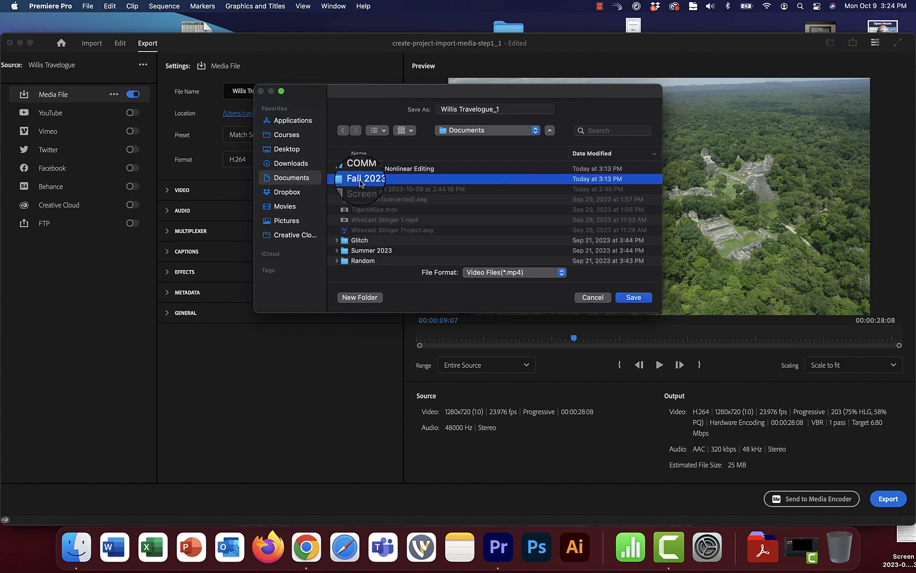
double_click(363, 168)
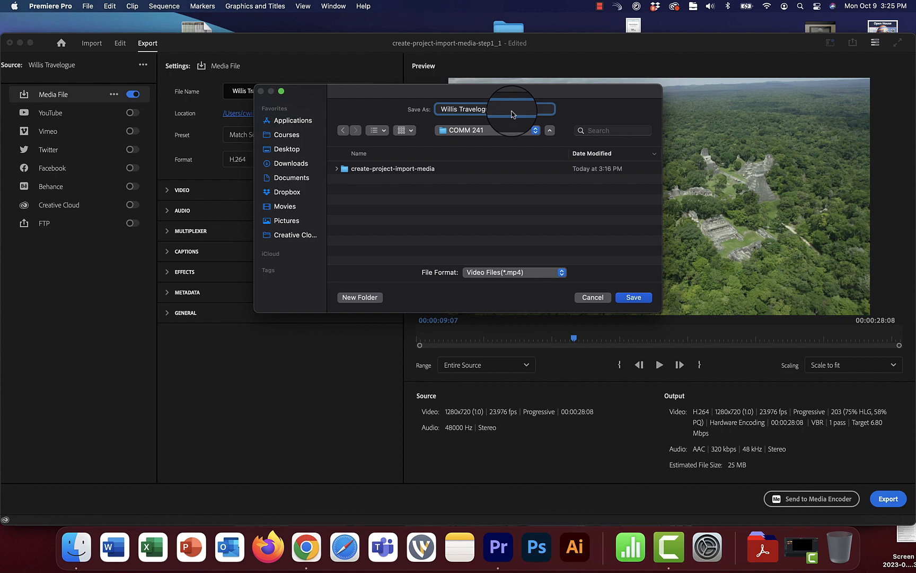
left_click(634, 298)
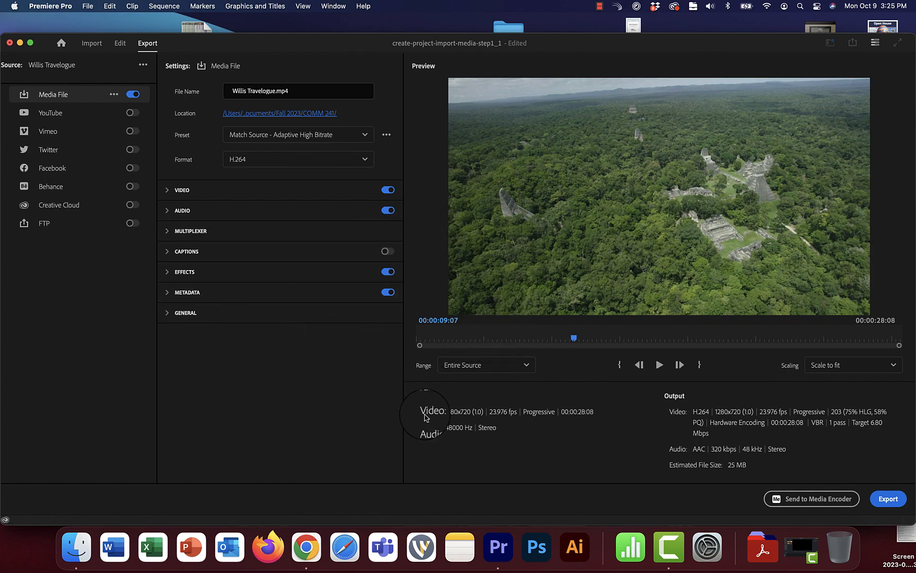
left_click(883, 499)
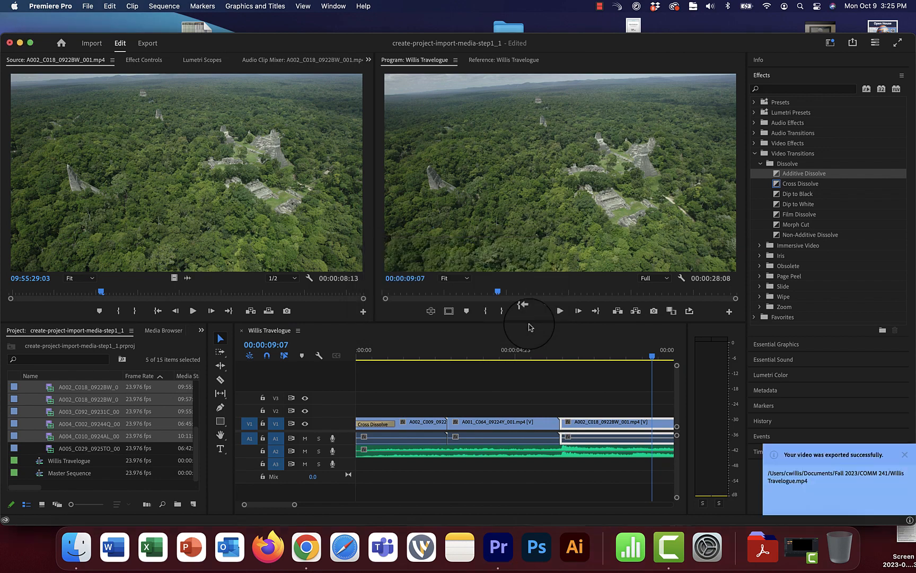
- Switch to Finder, go up to the COMM 241 folder, and preview the exported travelogue MP4
left_click(76, 546)
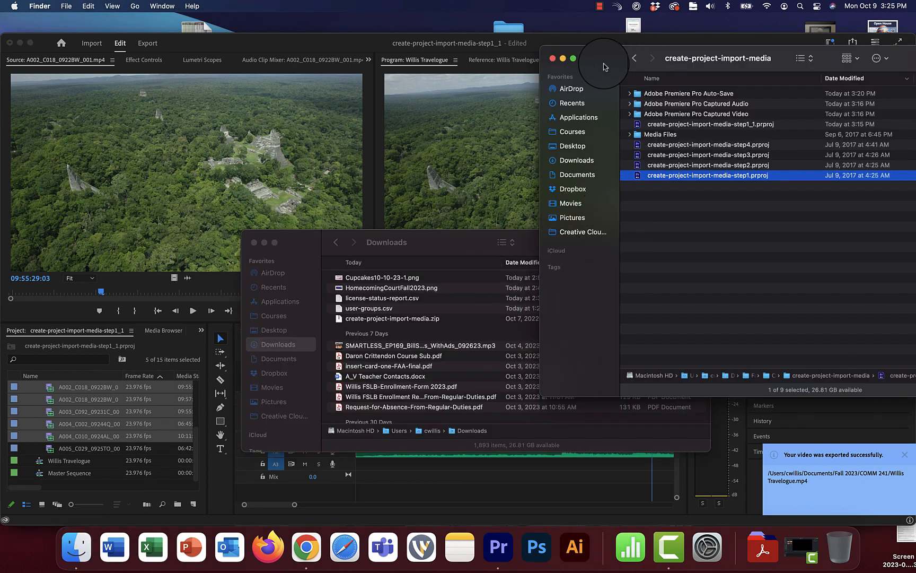
left_click(639, 58)
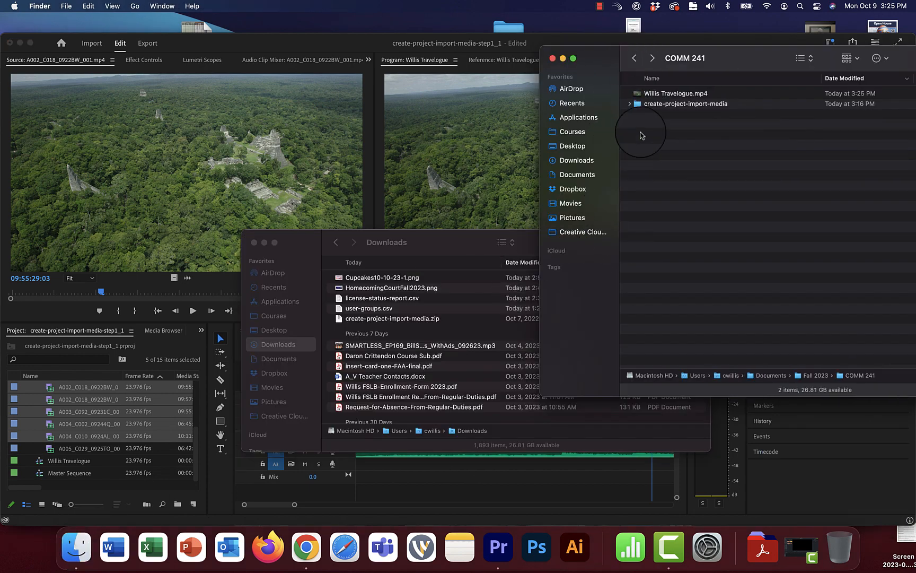
left_click(659, 95)
key("space")
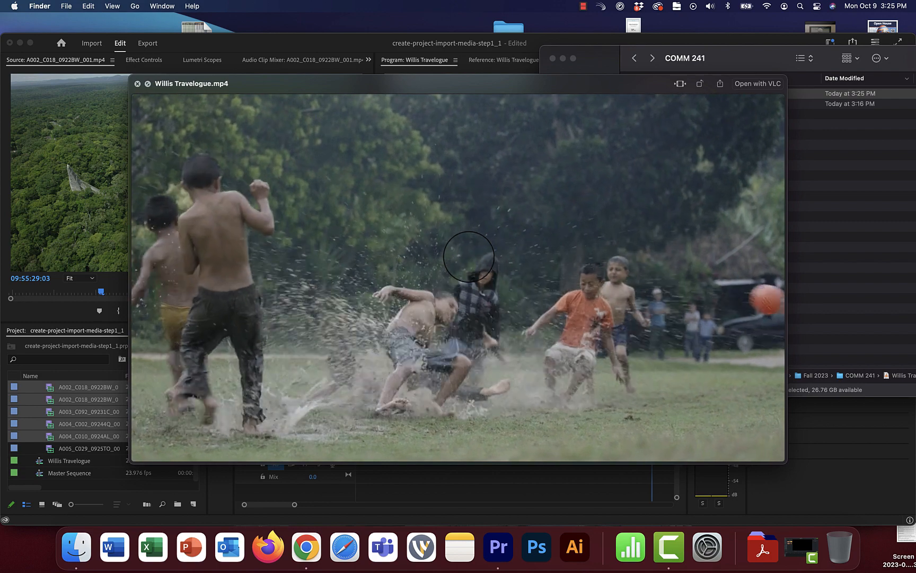
key("space")
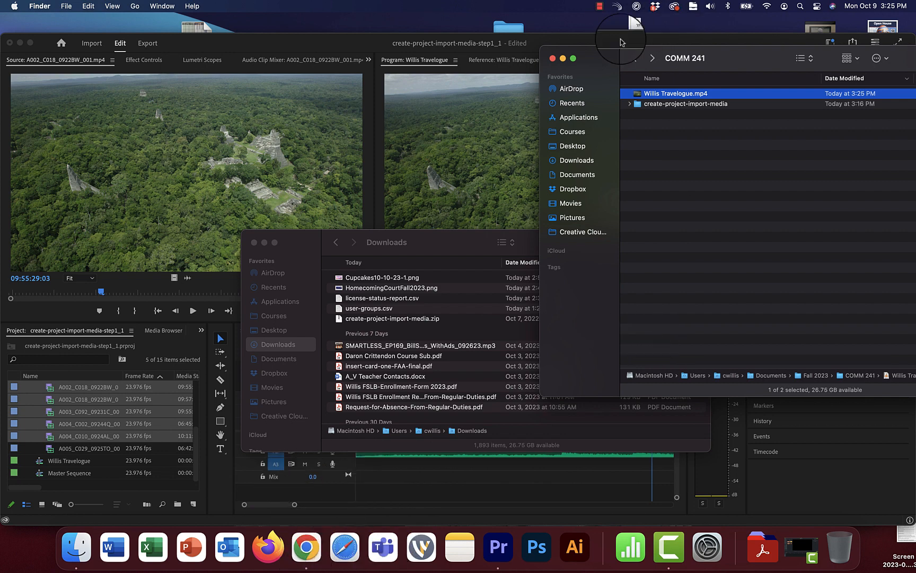
left_click(601, 6)
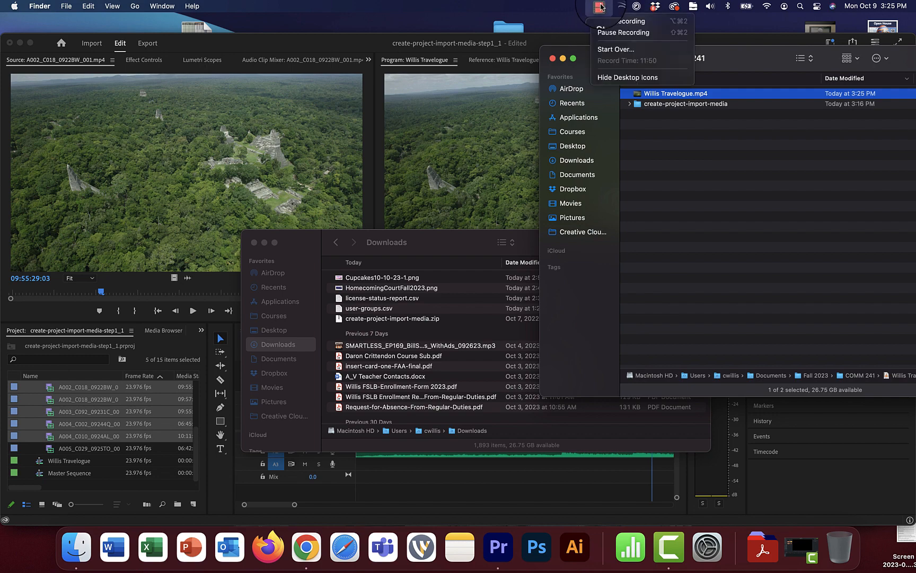